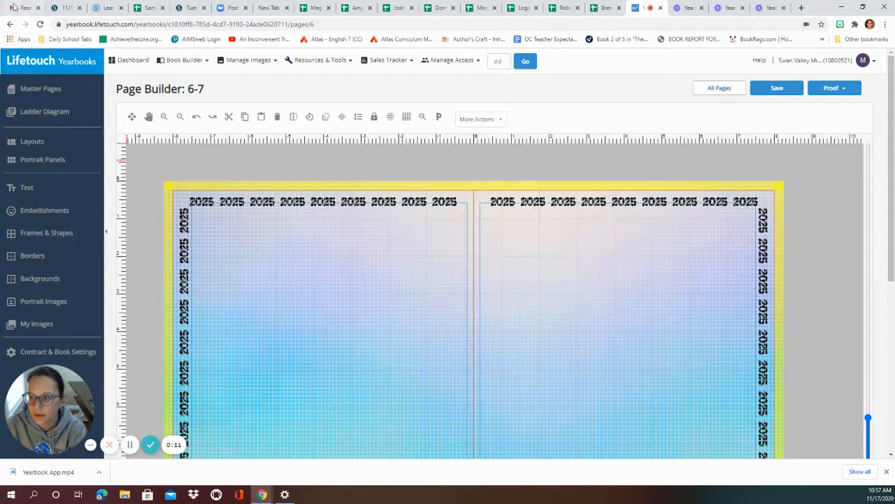
- Place the Veterans Day art from the Patriotic US embellishments on the left page of spread 6-7
left_click(39, 212)
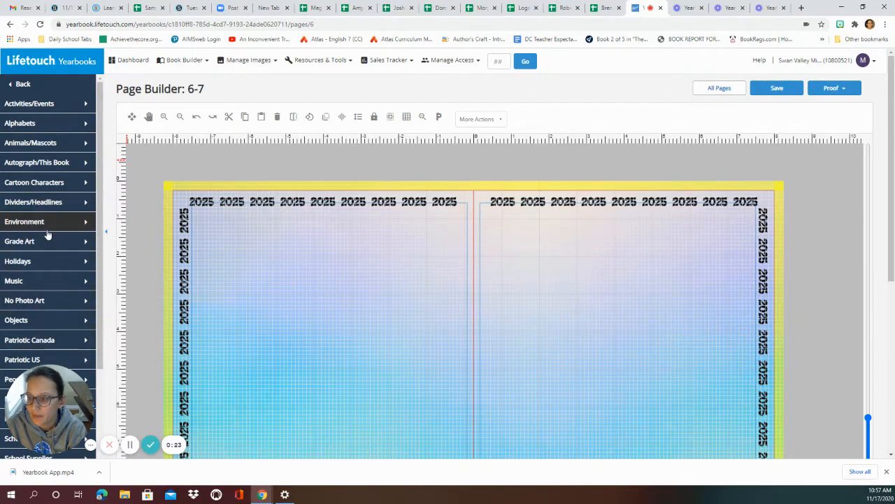
scroll(48, 235, "down", 2)
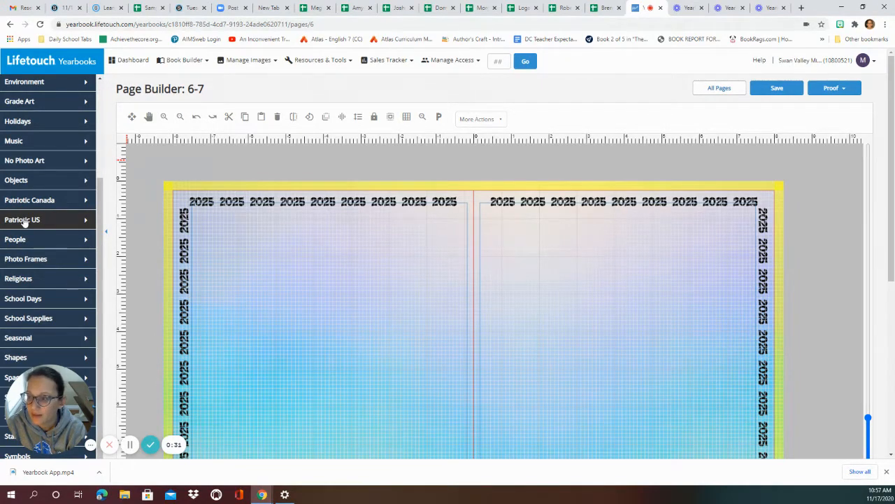
left_click(23, 221)
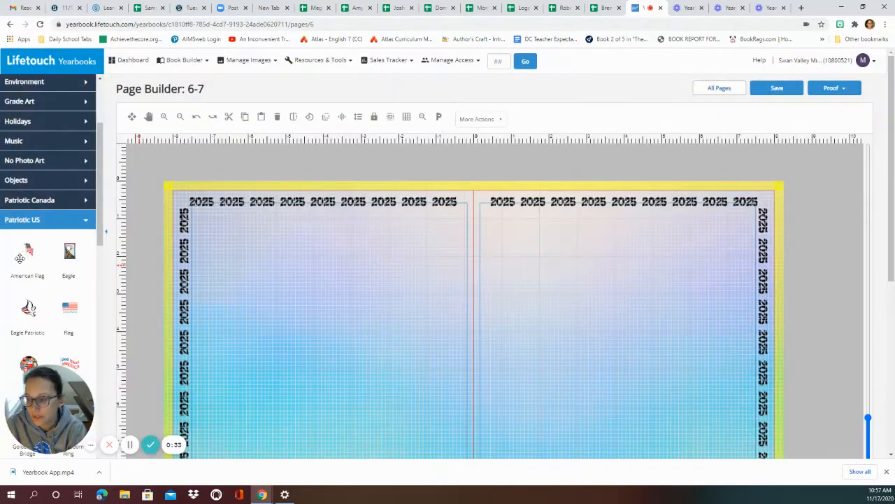
scroll(21, 266, "down", 2)
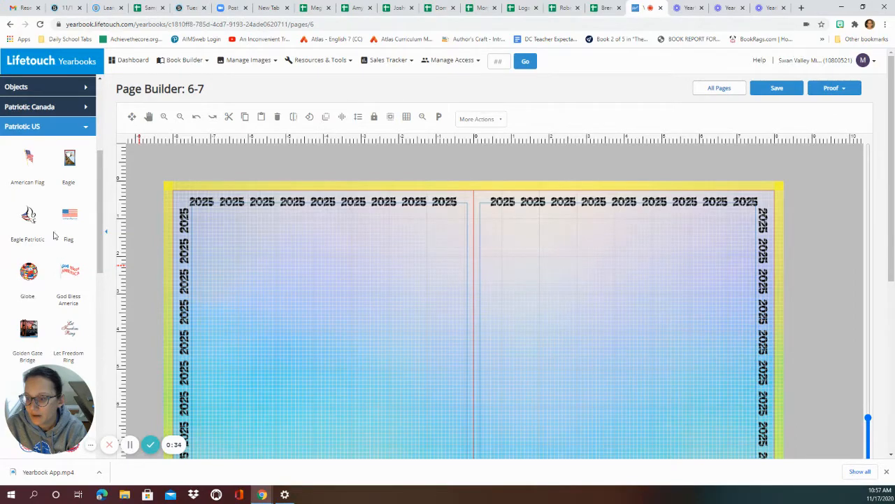
scroll(38, 145, "down", 4)
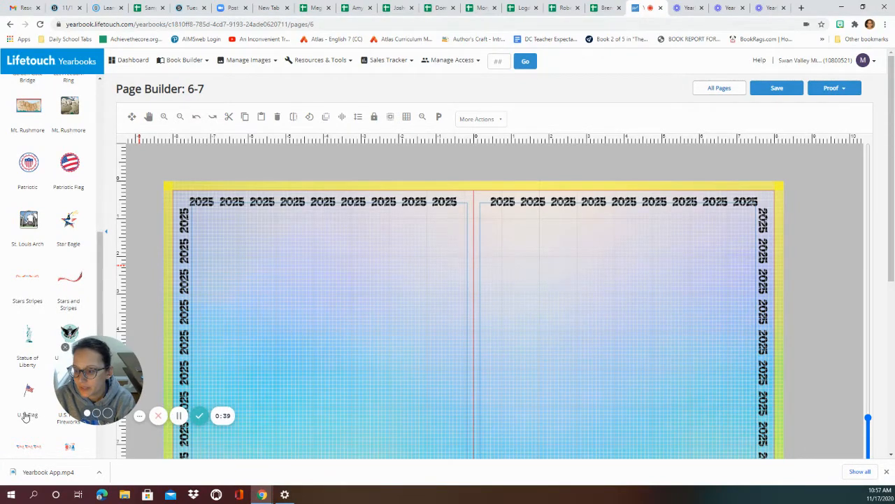
scroll(28, 338, "down", 5)
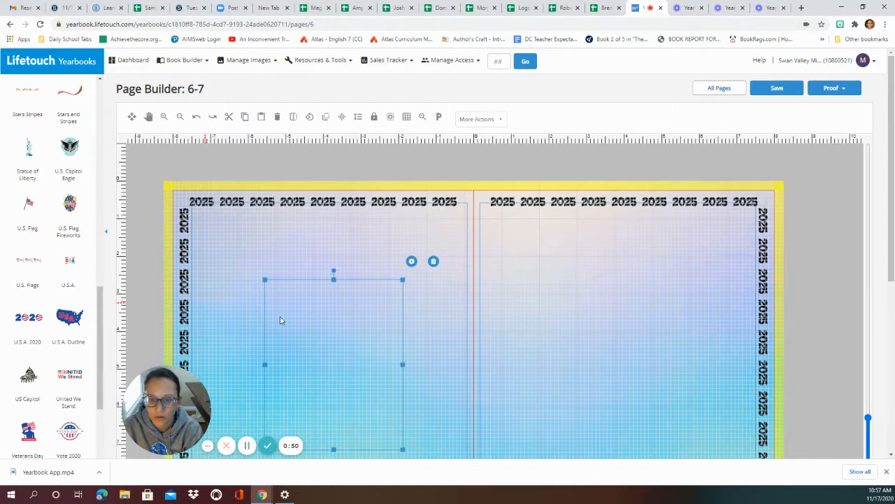
scroll(343, 359, "down", 1)
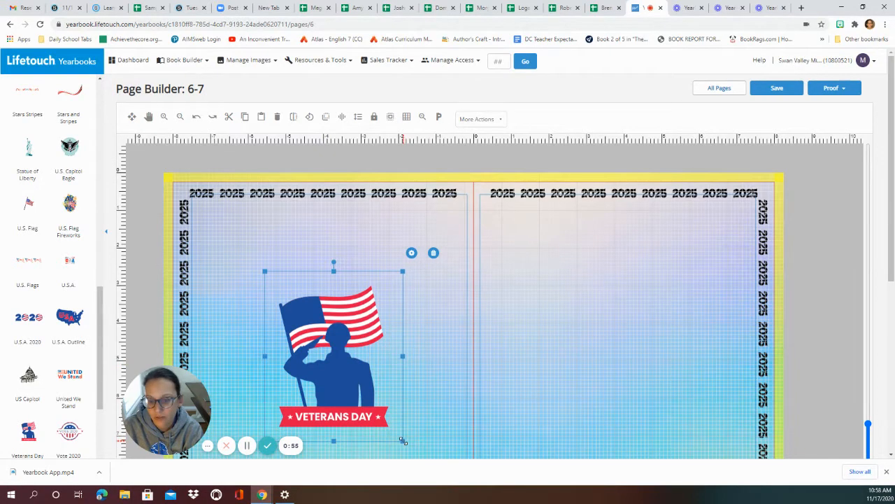
- Shrink the Veterans Day art toward the upper-left of the page and tilt it counter-clockwise
left_click_drag(403, 440, 259, 271)
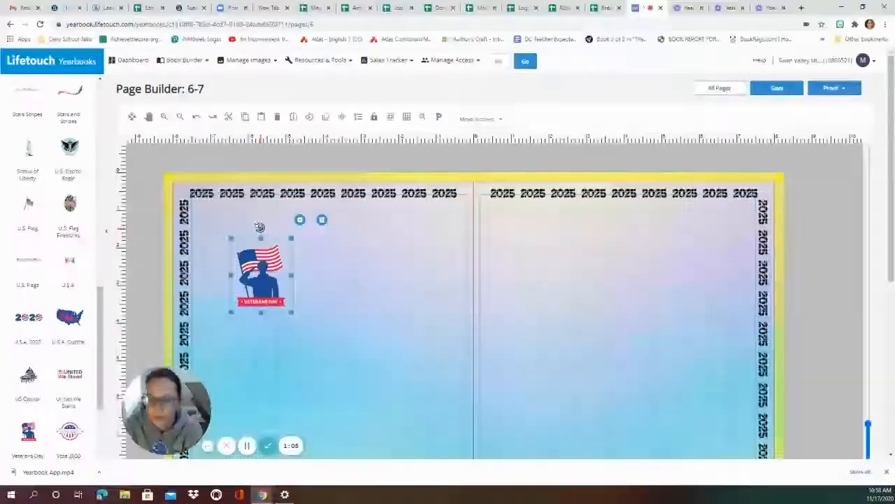
mouse_move(259, 227)
left_mouse_down()
mouse_move(238, 238)
mouse_move(252, 232)
left_mouse_up()
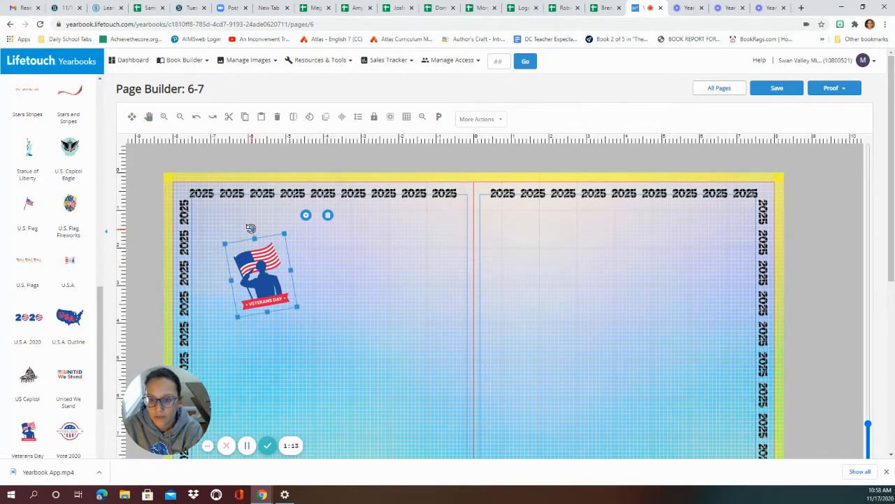
left_click_drag(251, 228, 247, 229)
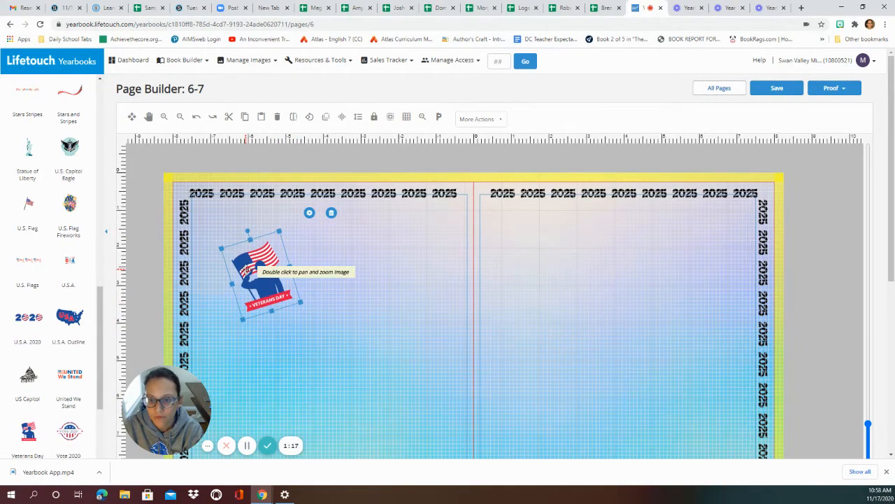
- Delete the Veterans Day art from the page and collapse the Patriotic US embellishment category
left_click(330, 213)
scroll(35, 140, "up", 10)
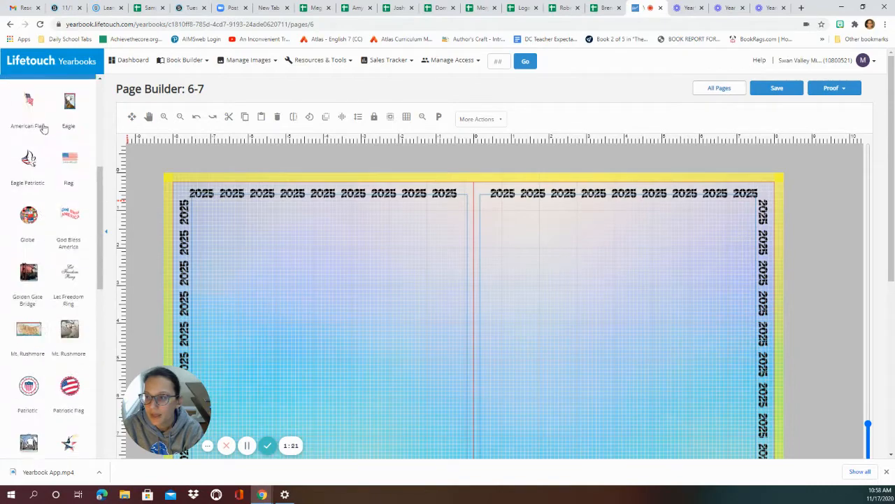
scroll(38, 175, "up", 2)
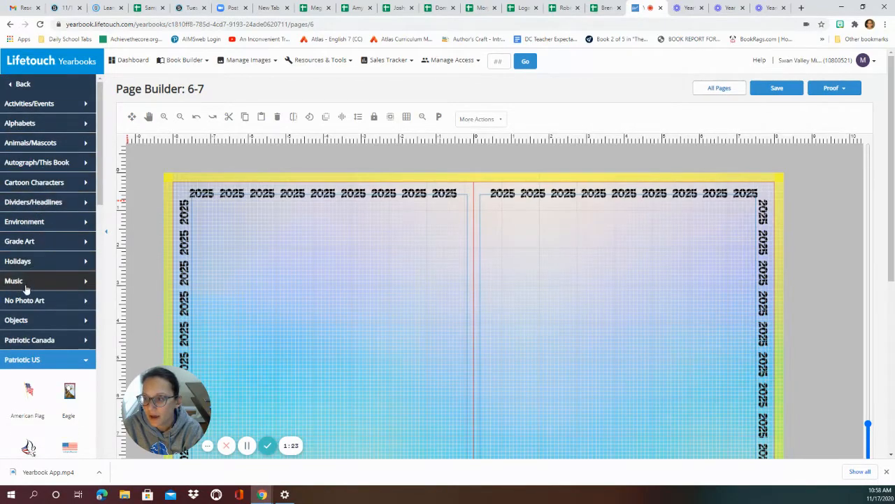
left_click(85, 359)
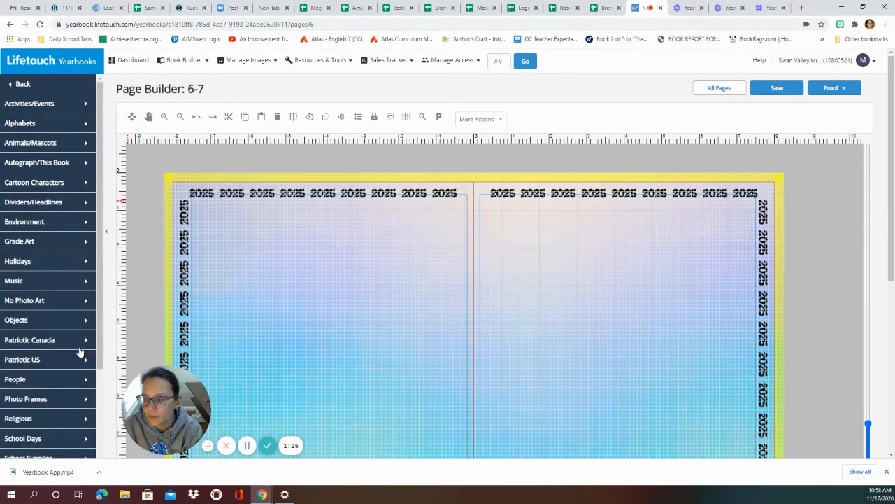
- Place the plain orange Basketball from the Sports embellishments on the left page and rotate it counter-clockwise
scroll(44, 301, "down", 5)
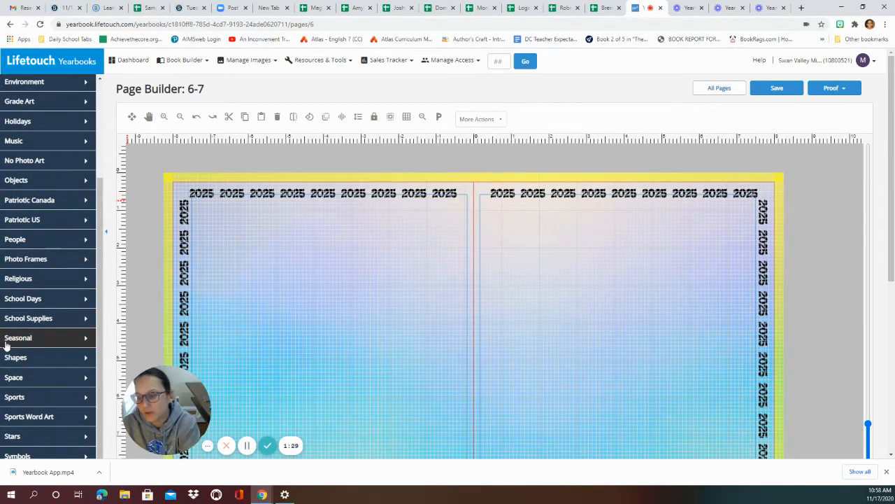
left_click(20, 399)
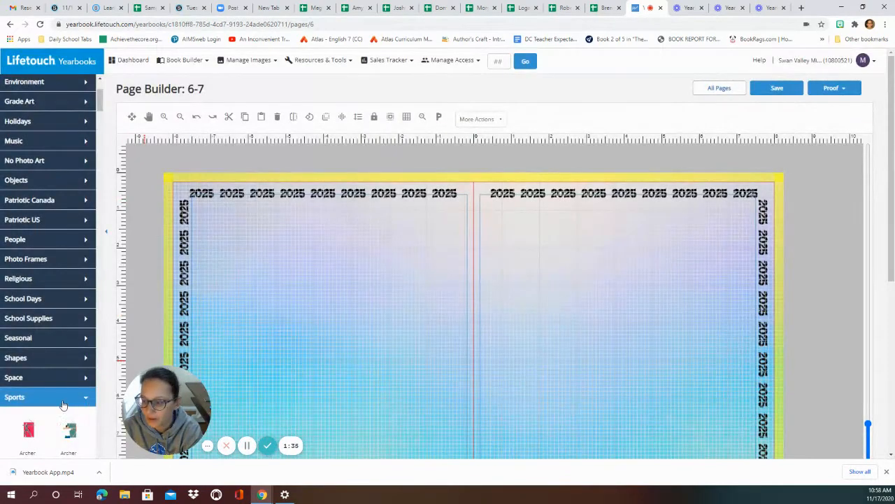
scroll(62, 402, "down", 10)
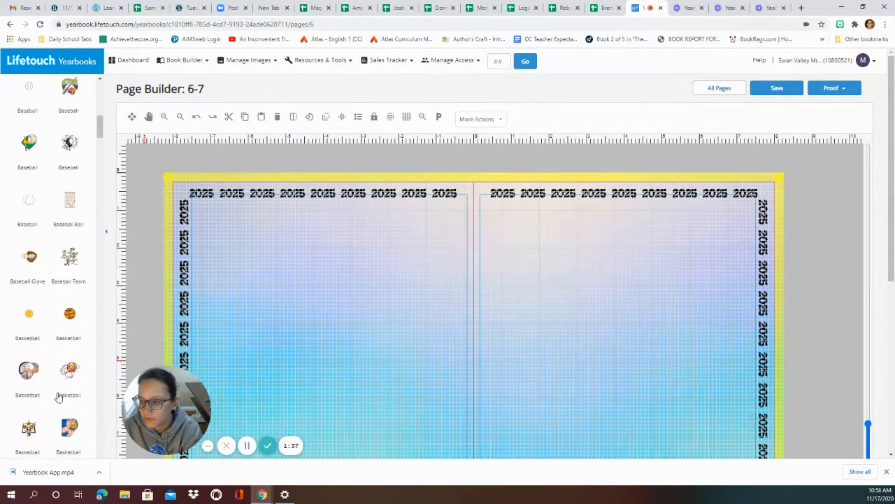
scroll(60, 396, "down", 1)
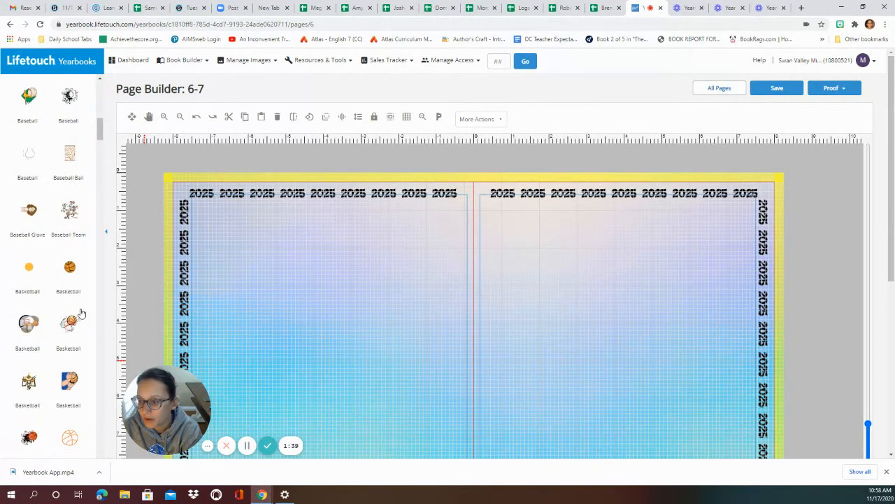
left_click_drag(69, 267, 236, 266)
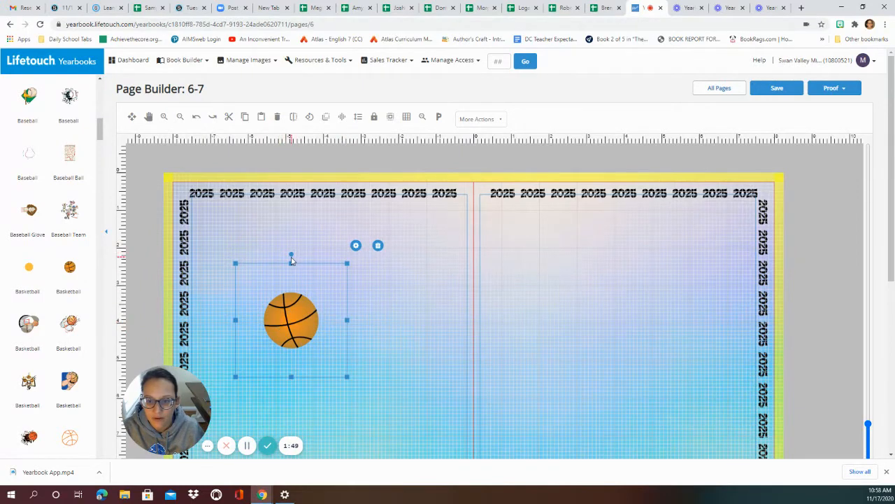
left_click_drag(291, 251, 244, 276)
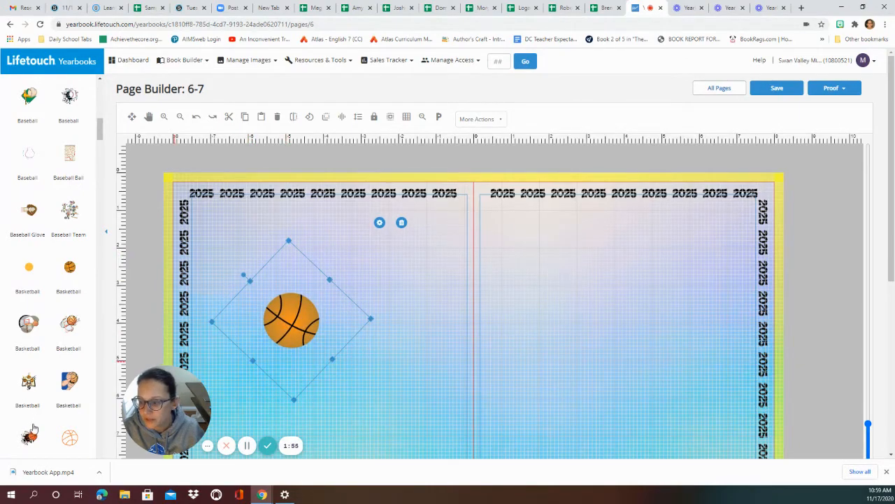
- Add the basketball bursting through paper, move it beside the plain basketball on the left page, and shrink it
left_click_drag(108, 422, 396, 366)
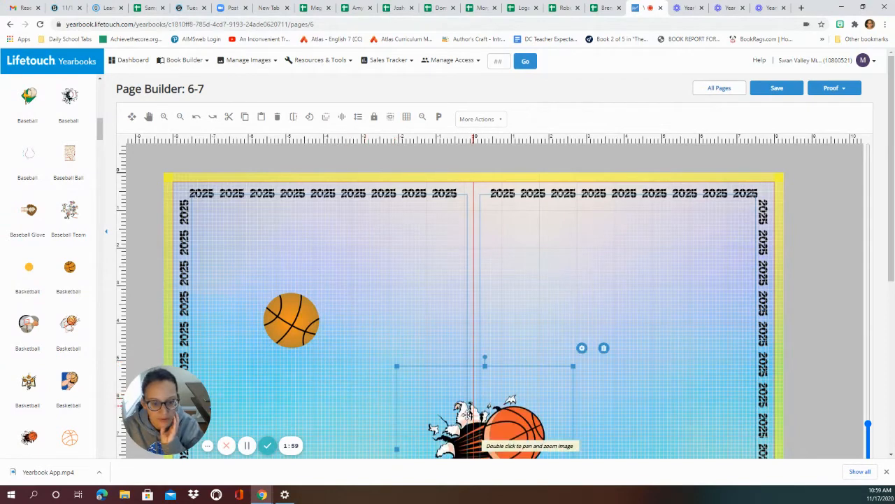
left_click_drag(452, 428, 363, 330)
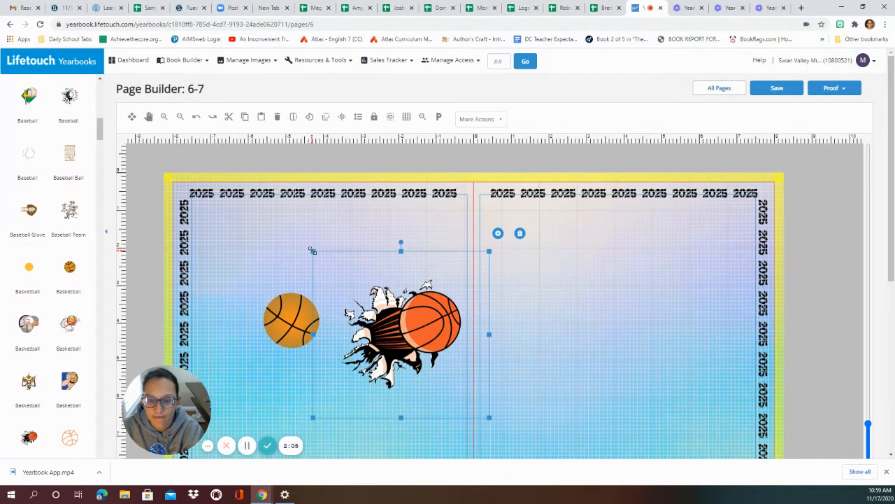
left_click_drag(313, 251, 361, 299)
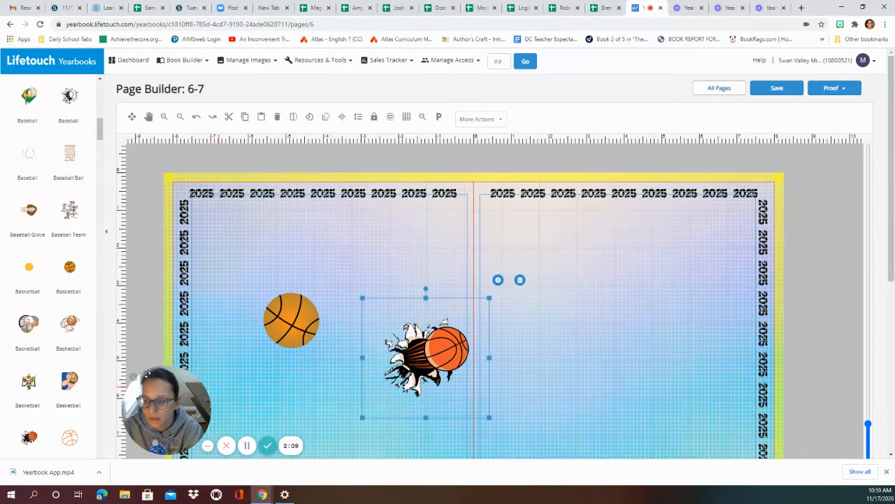
- Try the Sports football art with the sunburst and whistle on the left page, and delete it
scroll(57, 190, "down", 10)
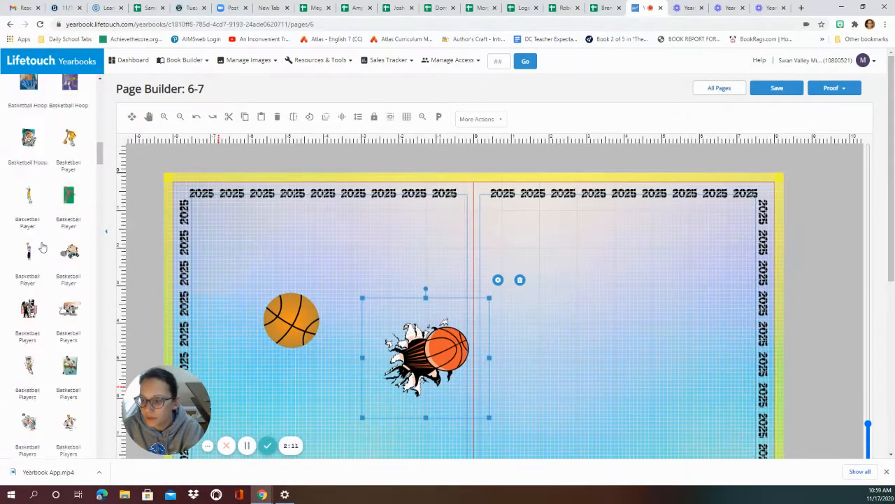
scroll(49, 253, "down", 10)
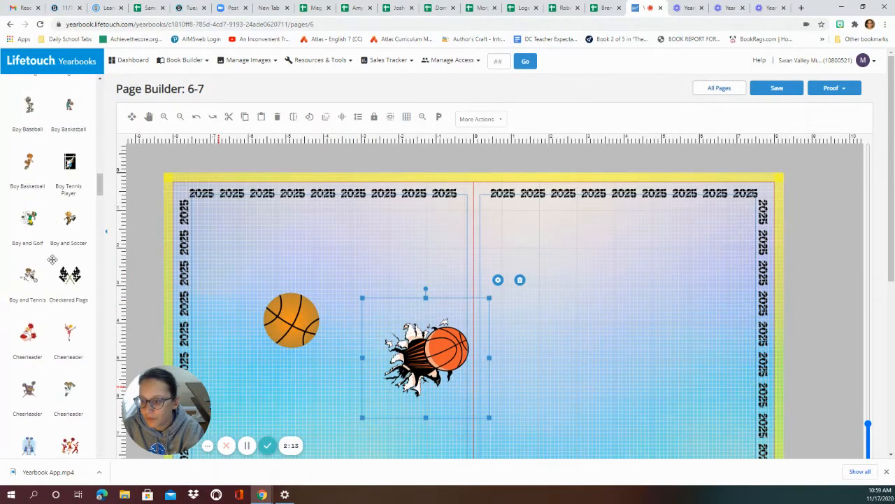
scroll(56, 268, "down", 10)
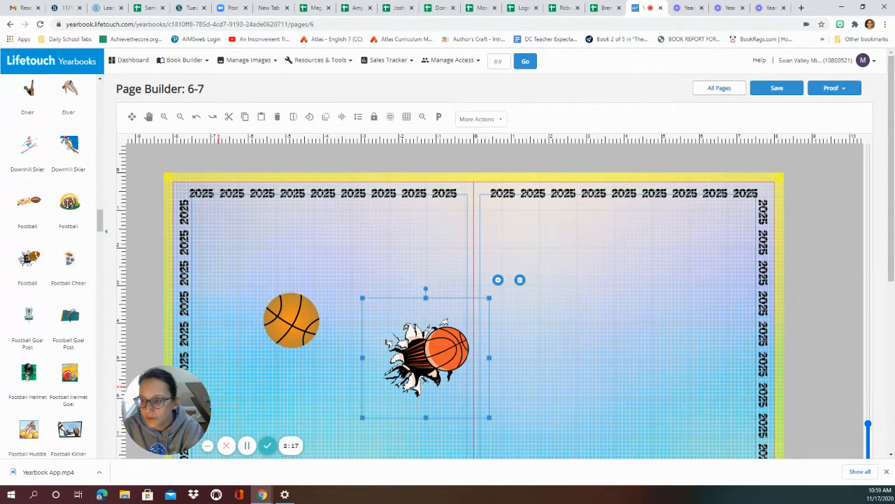
left_click_drag(177, 224, 258, 237)
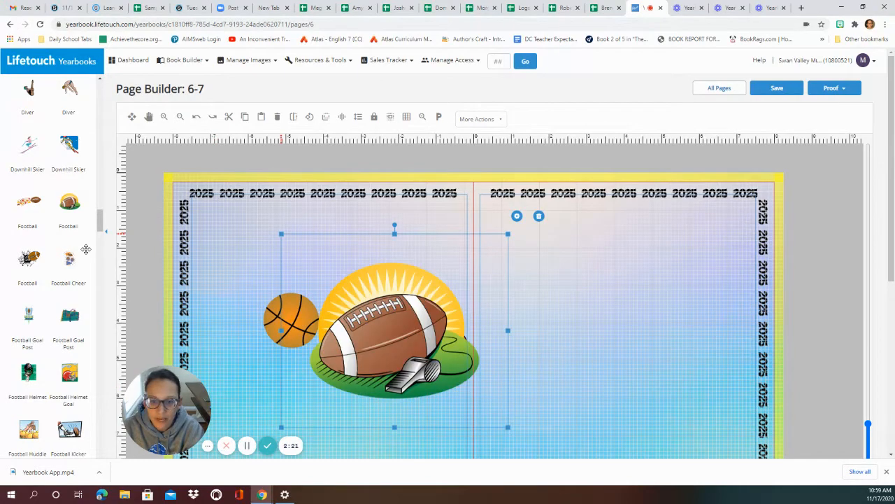
left_click(538, 217)
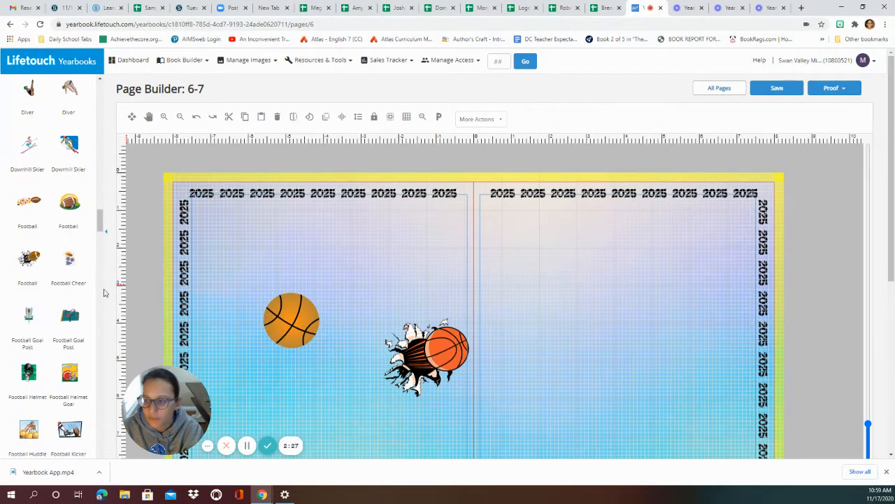
- Add the football bursting through paper and move it up on the left page, above the bursting basketball
left_click_drag(49, 259, 297, 252)
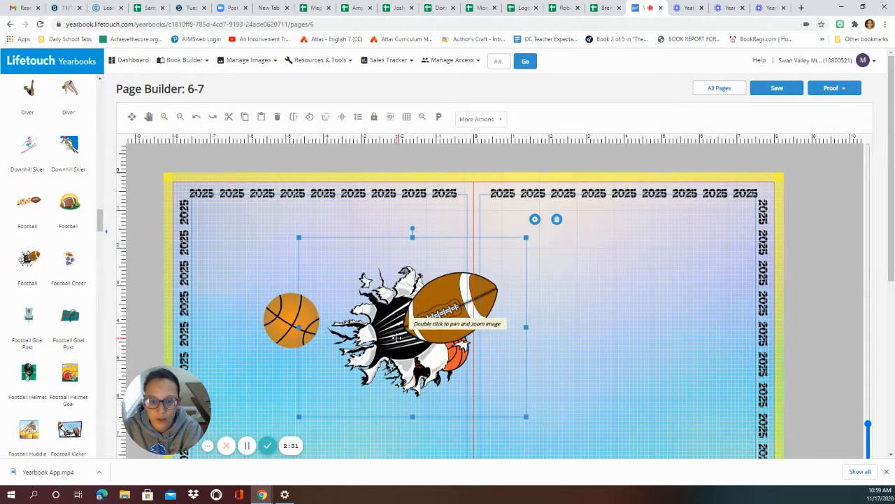
left_click_drag(392, 339, 343, 293)
- Find the Running Shoes art in the Sports embellishments and place it around the middle of the right-hand yearbook page
scroll(28, 286, "down", 15)
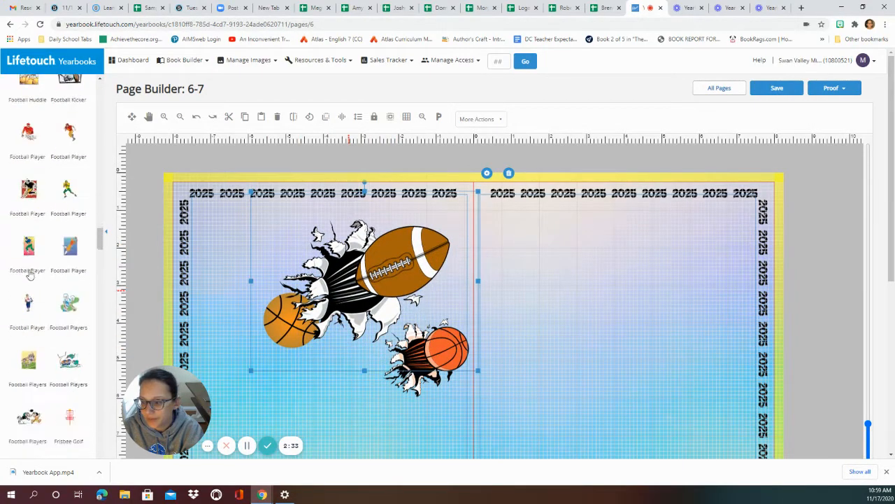
scroll(35, 273, "down", 5)
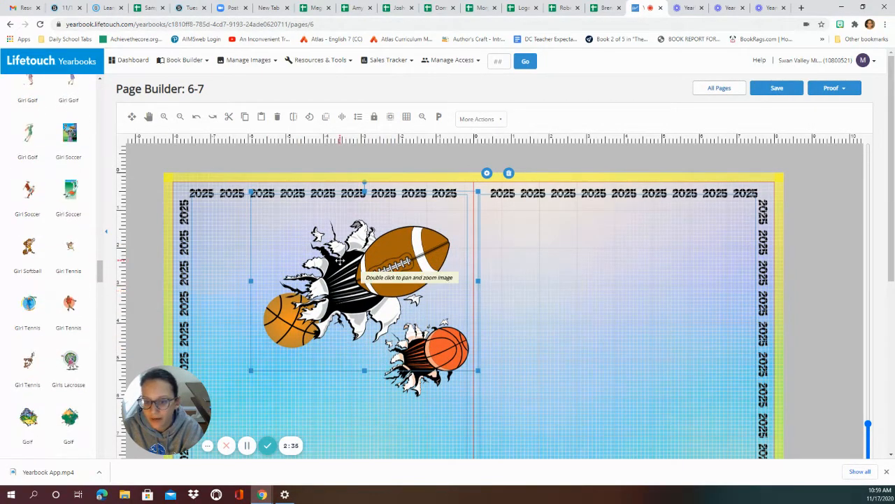
scroll(28, 333, "down", 10)
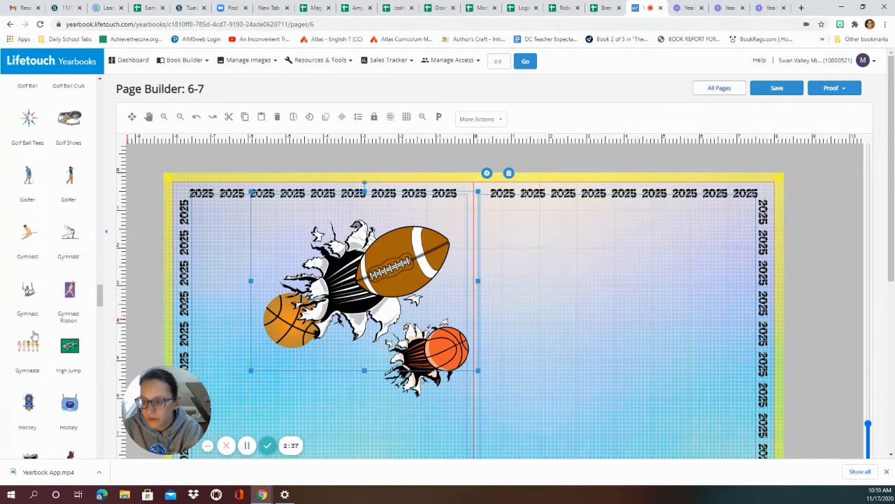
scroll(35, 343, "down", 10)
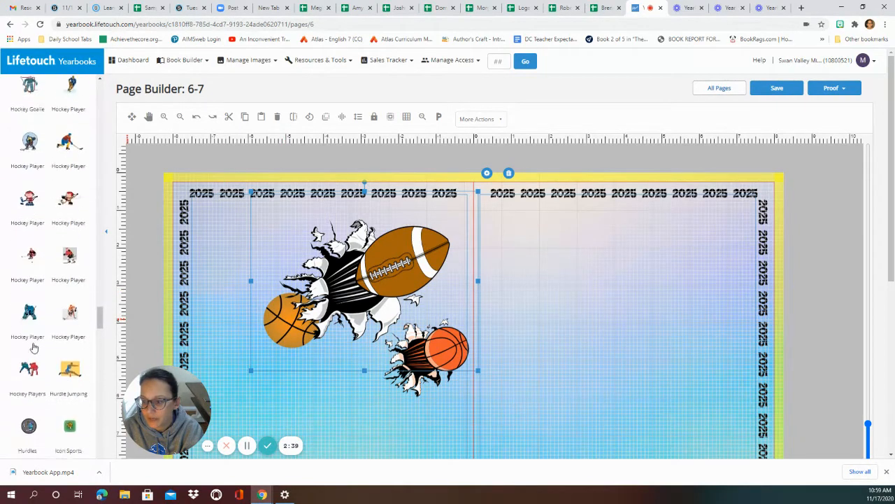
scroll(31, 347, "down", 10)
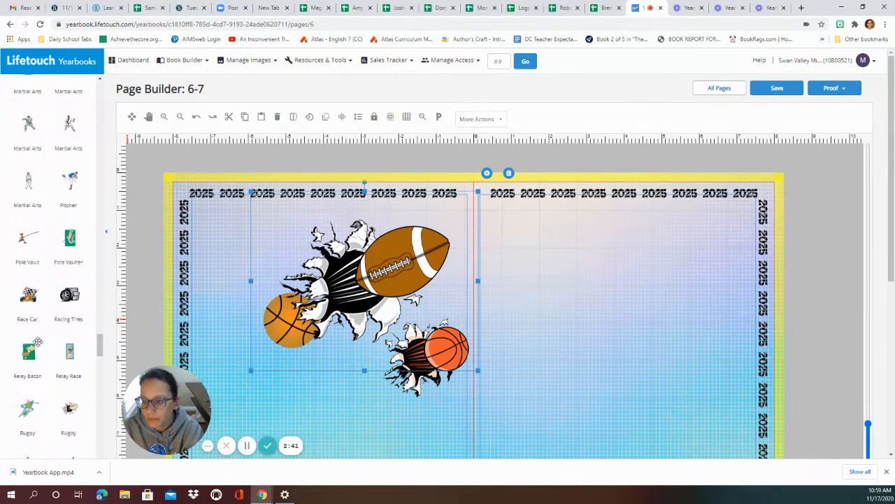
scroll(37, 341, "down", 10)
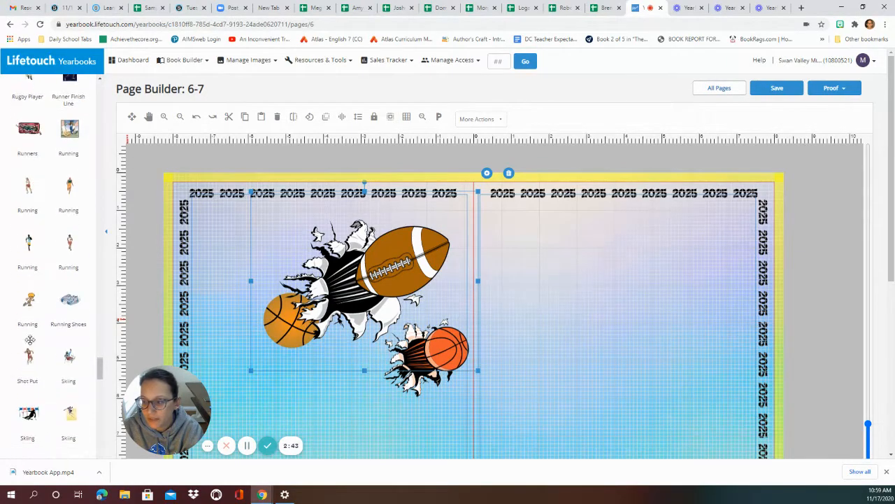
scroll(38, 343, "up", 3)
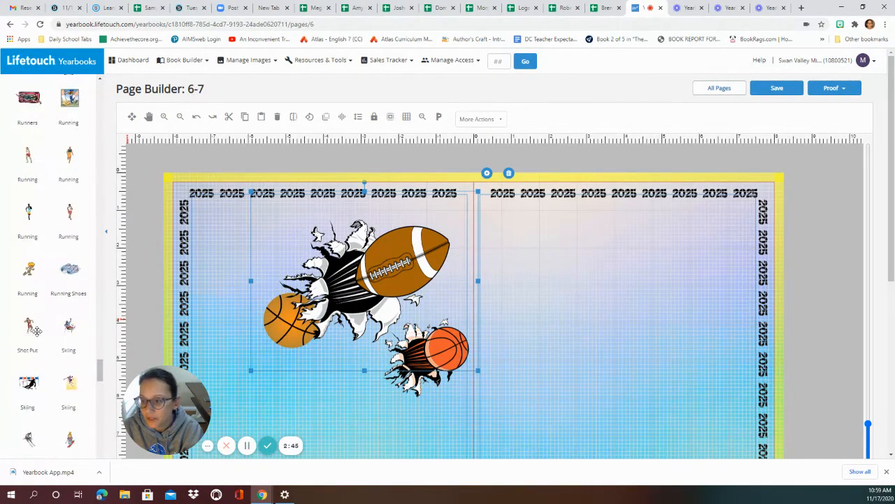
scroll(55, 298, "up", 1)
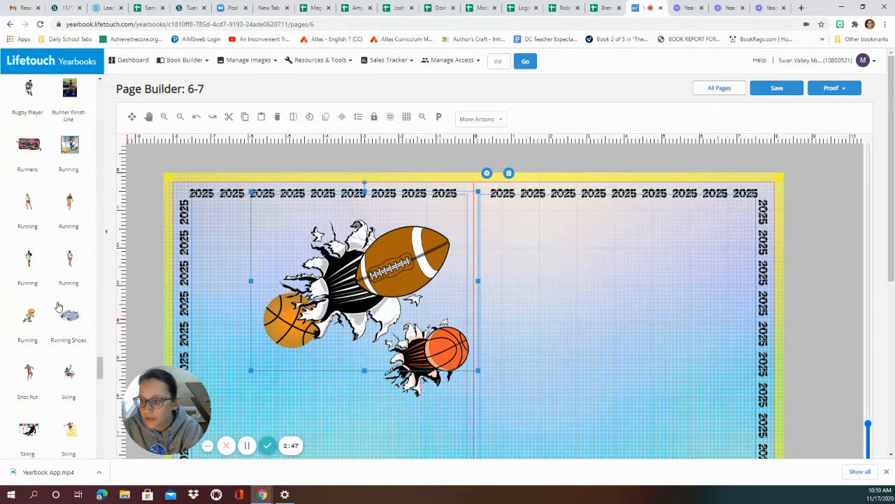
left_click(533, 304)
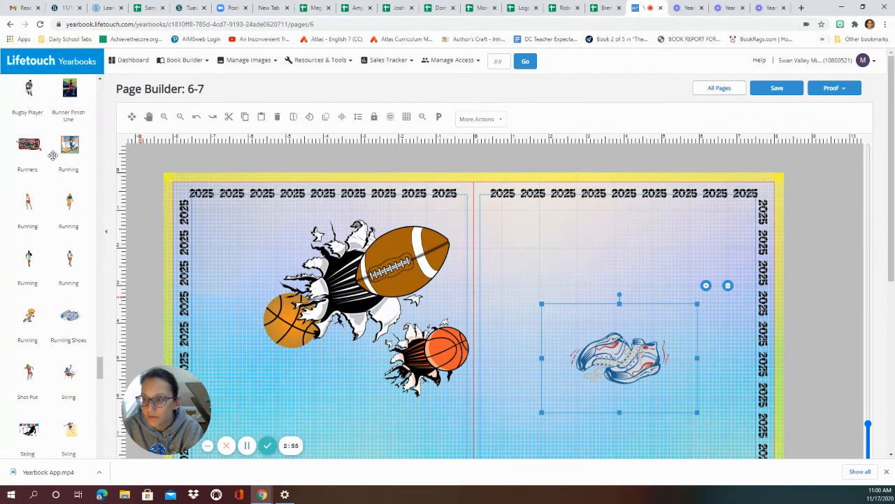
- Add the Sports Volleyball art bursting through paper to the left page, below the plain basketball and the football
scroll(50, 262, "down", 2)
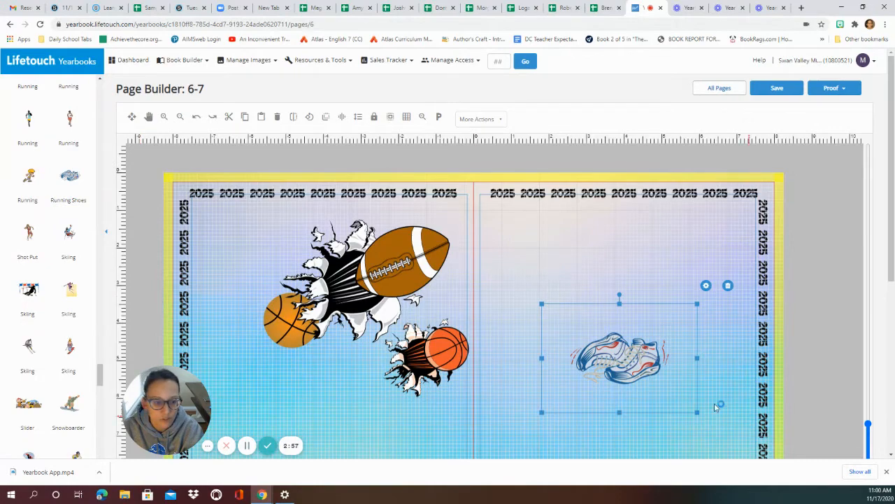
scroll(50, 280, "down", 2)
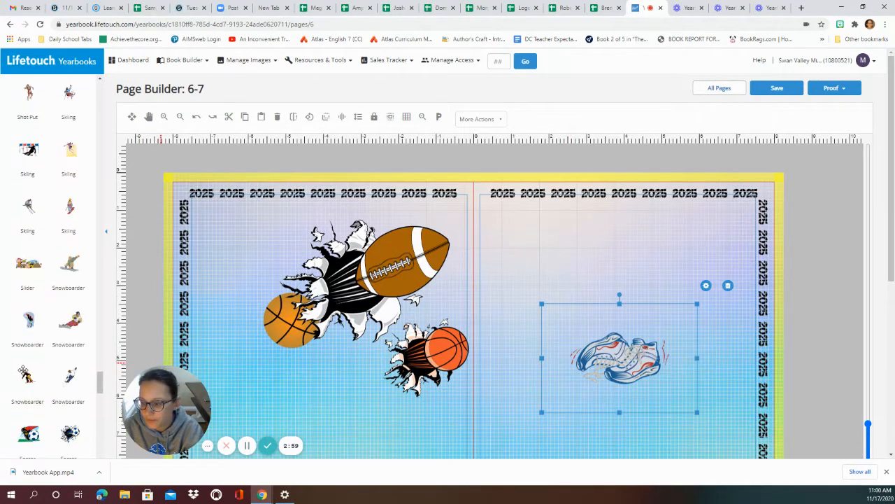
scroll(28, 371, "down", 2)
scroll(46, 307, "down", 5)
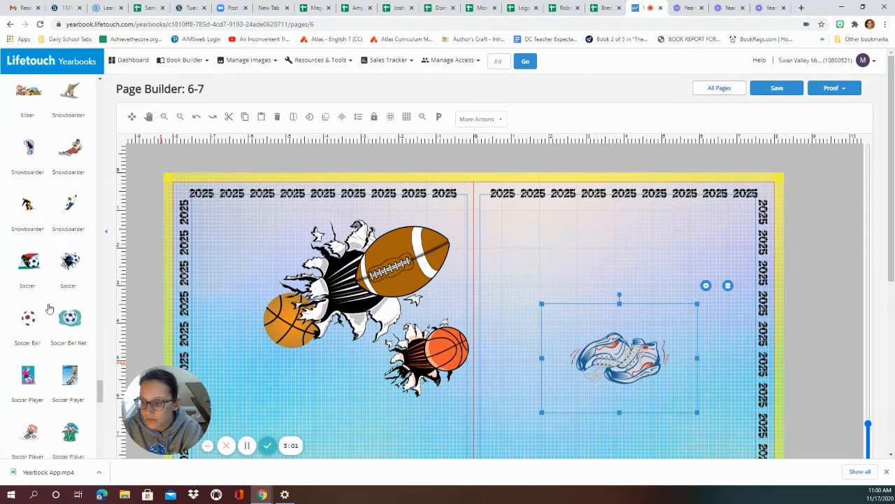
scroll(45, 313, "down", 5)
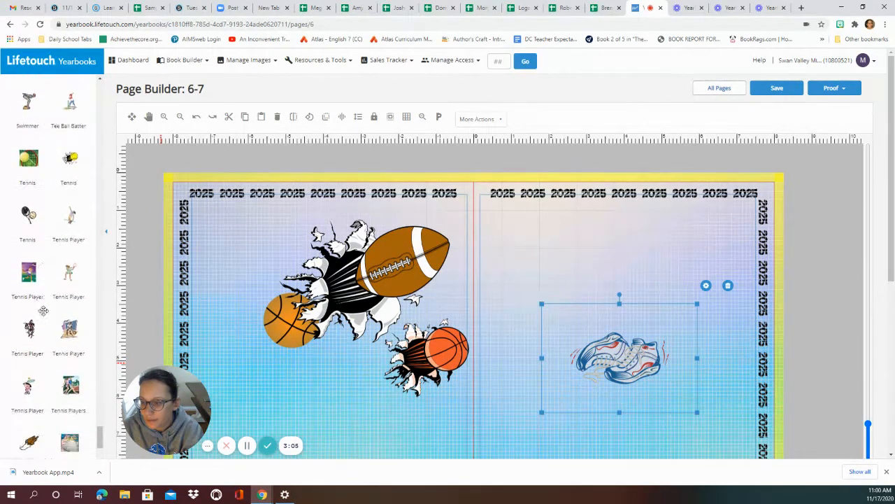
scroll(43, 310, "down", 4)
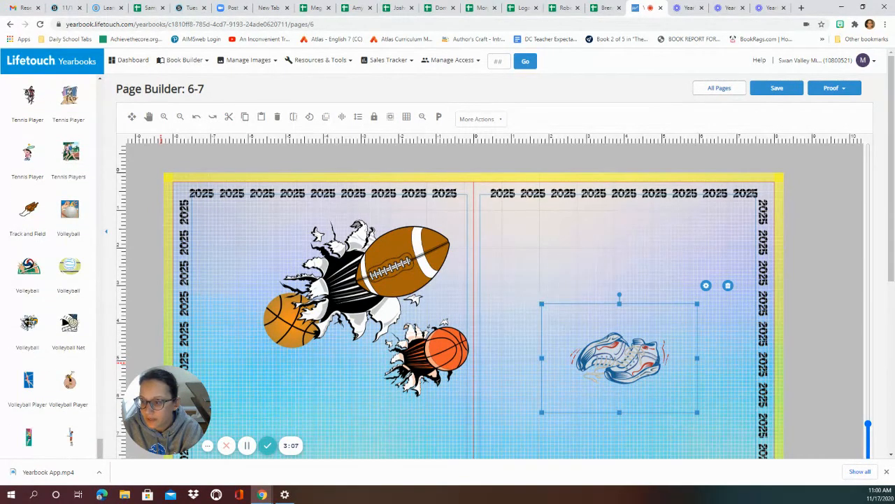
left_click(249, 373)
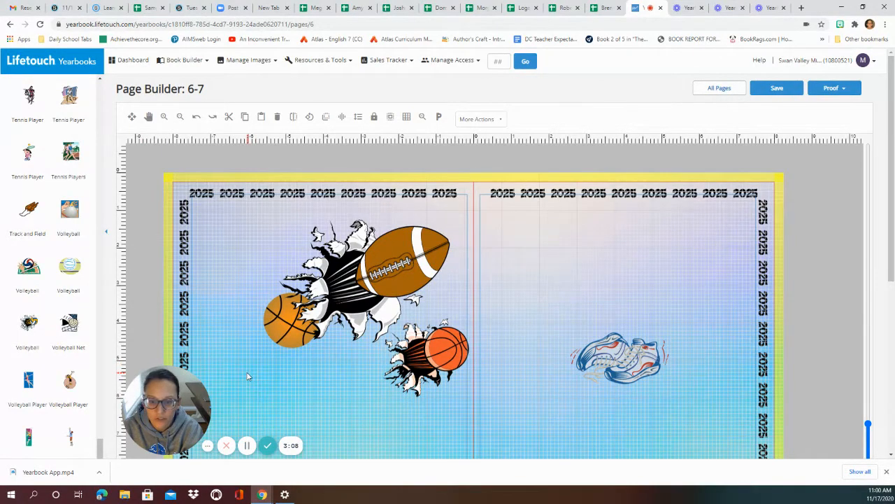
left_click_drag(364, 414, 305, 364)
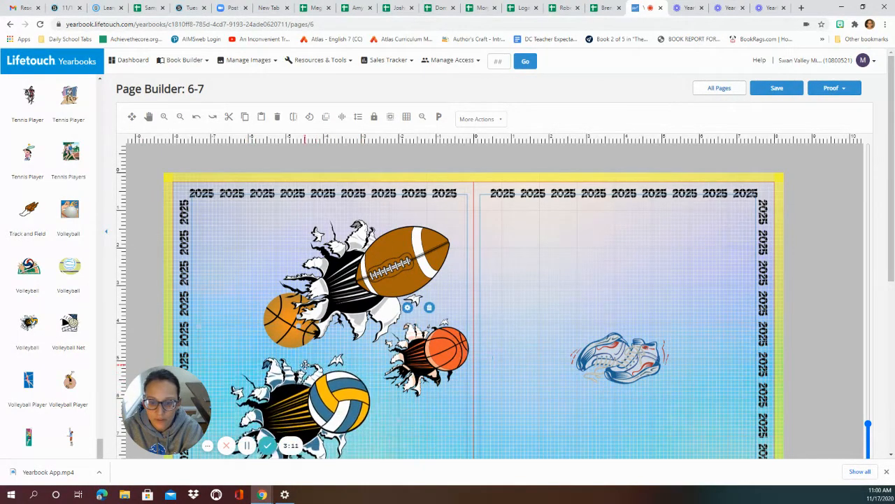
- Delete the volleyball, football, plain basketball, bursting basketball and running shoes one by one to clear both pages
scroll(274, 415, "down", 1)
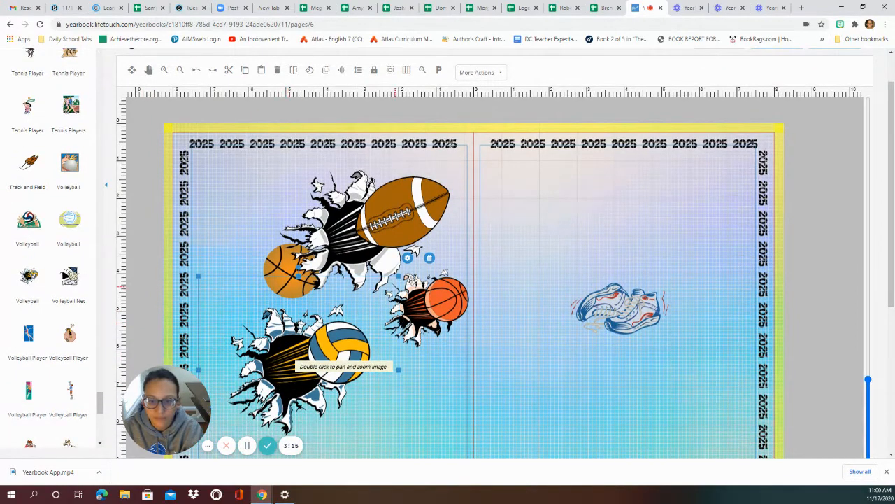
left_click(429, 258)
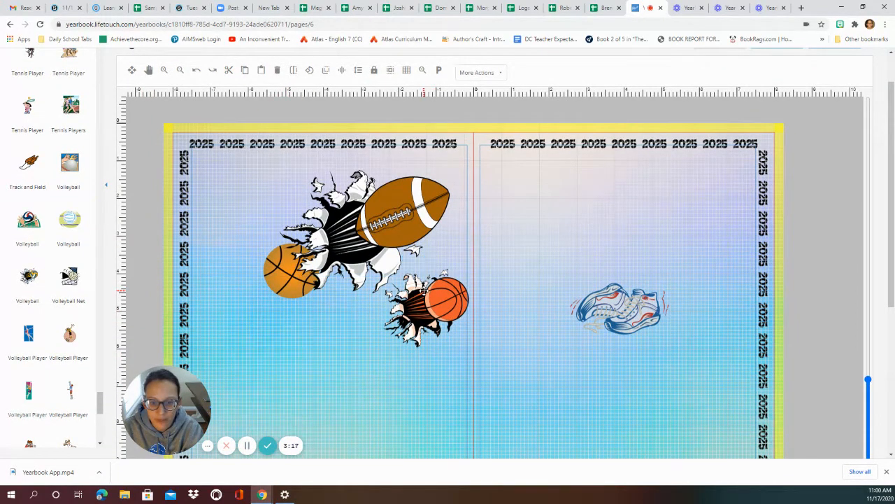
left_click(451, 272)
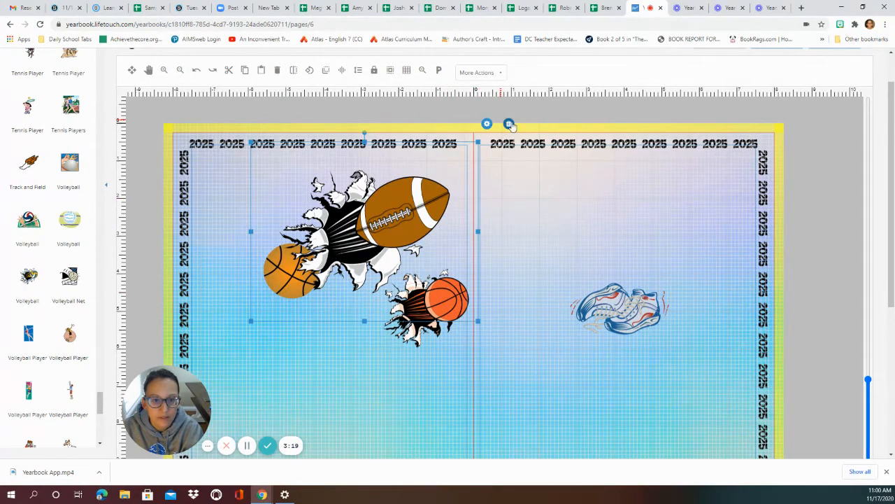
key("Delete")
left_click(290, 248)
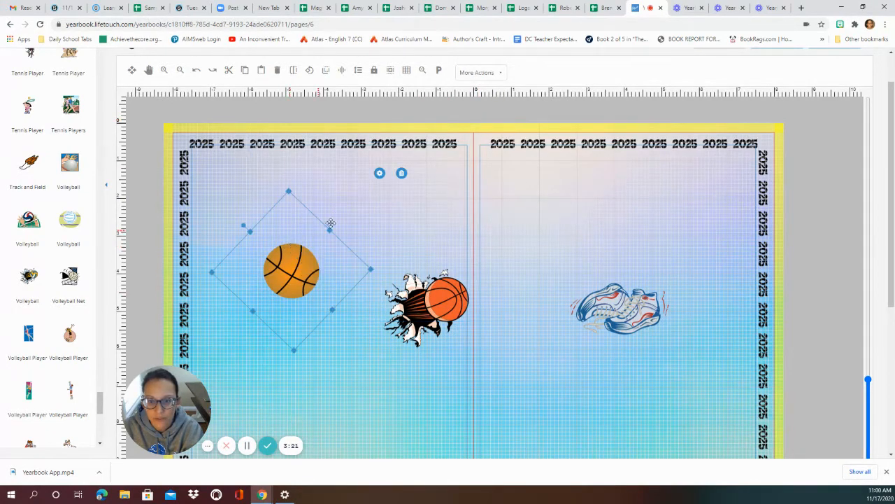
left_click(402, 173)
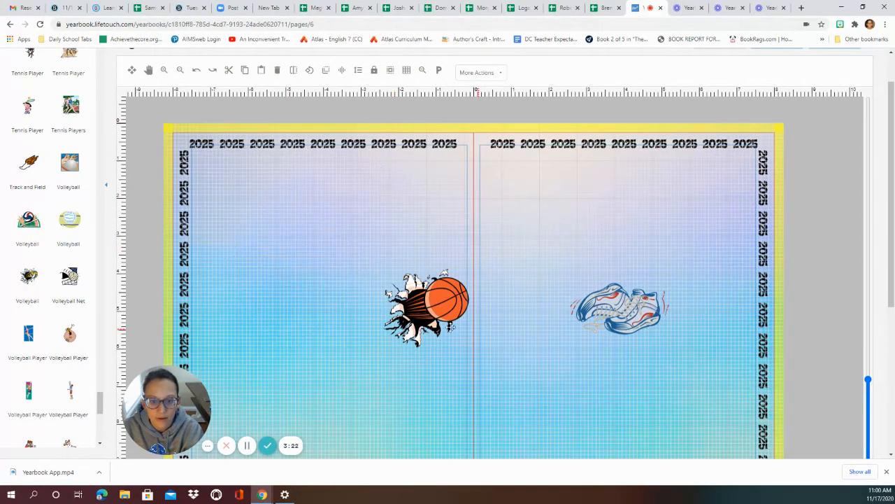
left_click(411, 313)
left_click(520, 230)
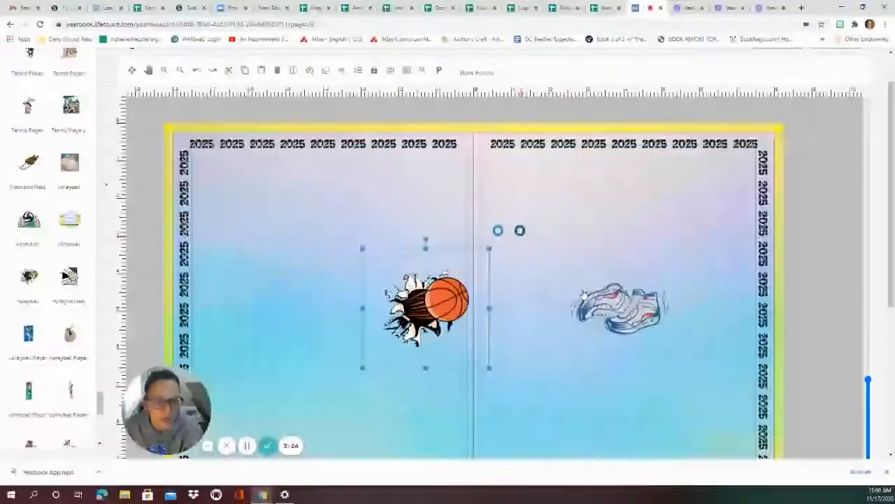
left_click(606, 301)
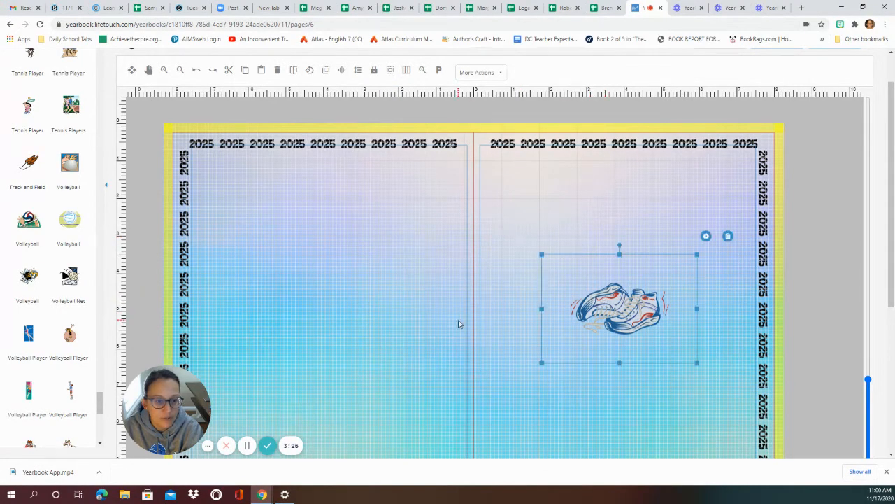
left_click(728, 237)
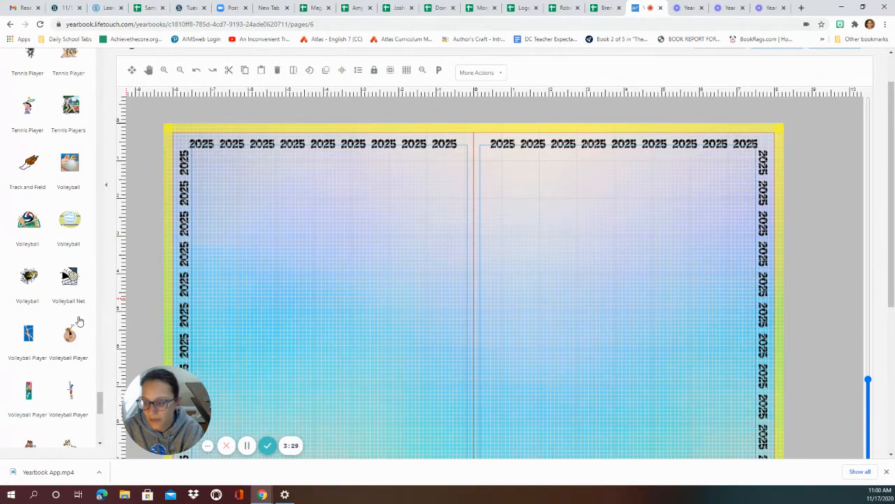
- Switch from the Sports to the Objects embellishments and place the Blue Post-it on the left page
scroll(79, 327, "up", 10)
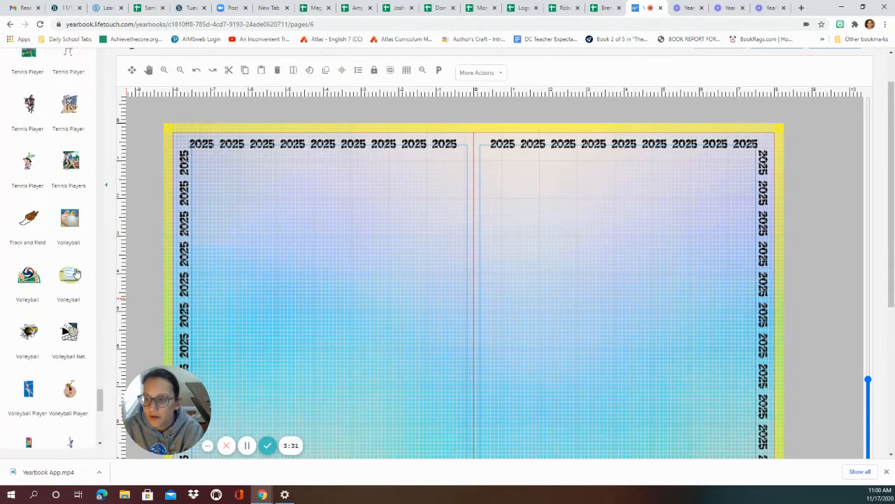
scroll(65, 209, "up", 10)
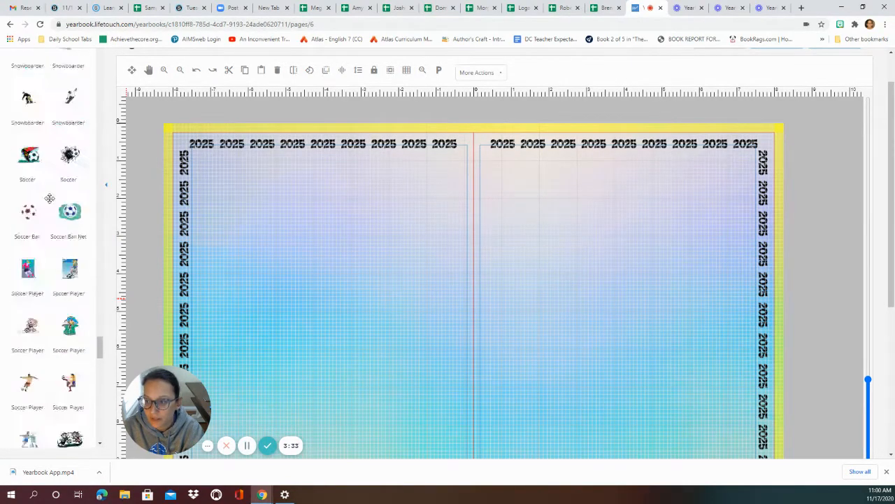
scroll(36, 195, "up", 10)
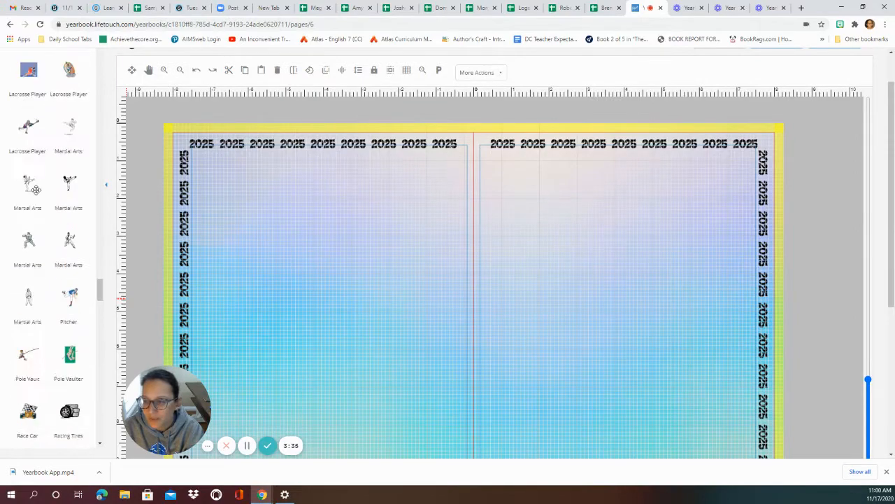
scroll(37, 197, "up", 10)
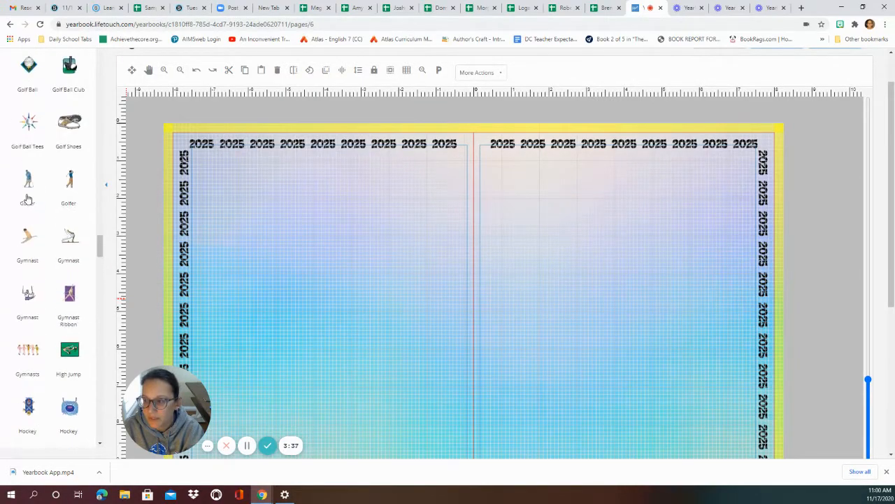
scroll(28, 196, "up", 10)
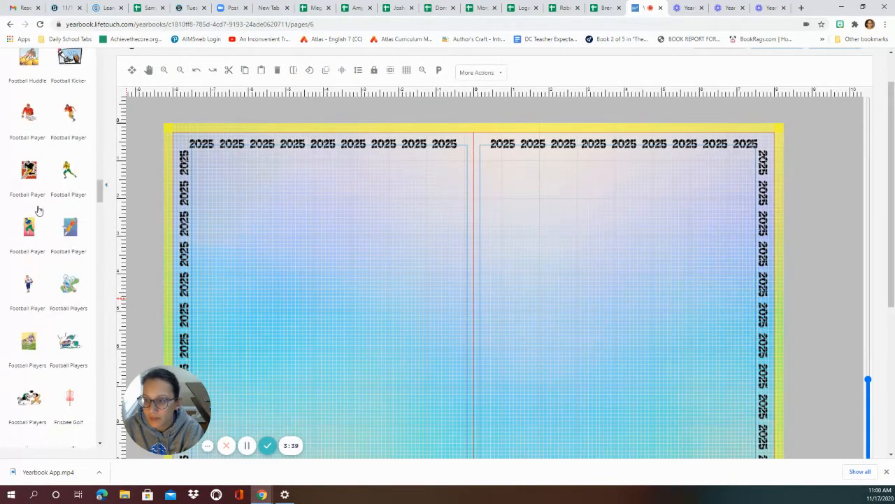
scroll(24, 200, "up", 3)
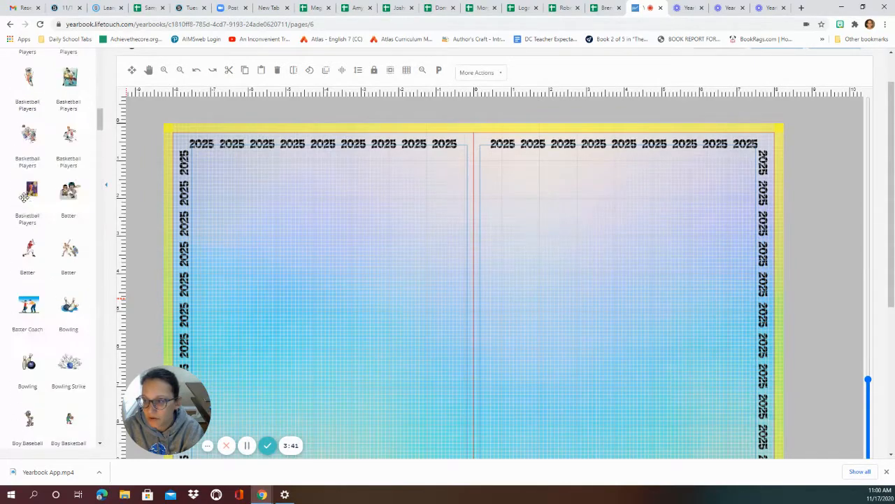
scroll(24, 197, "up", 10)
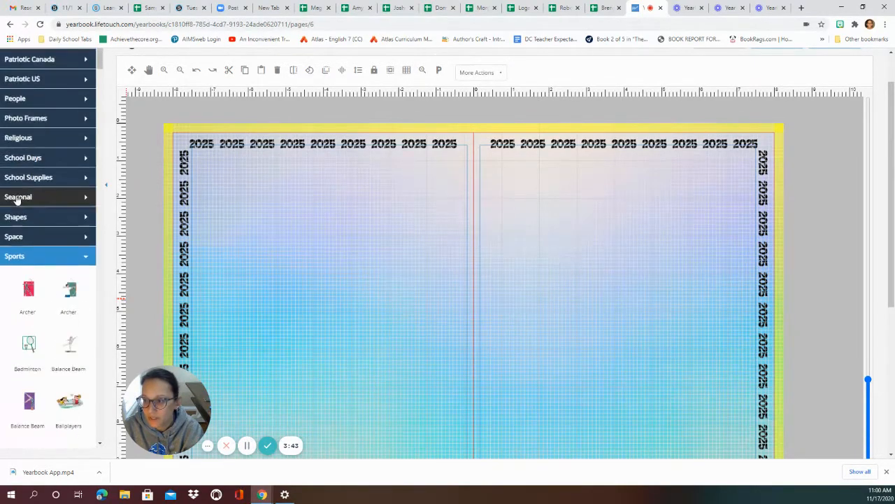
scroll(18, 199, "up", 5)
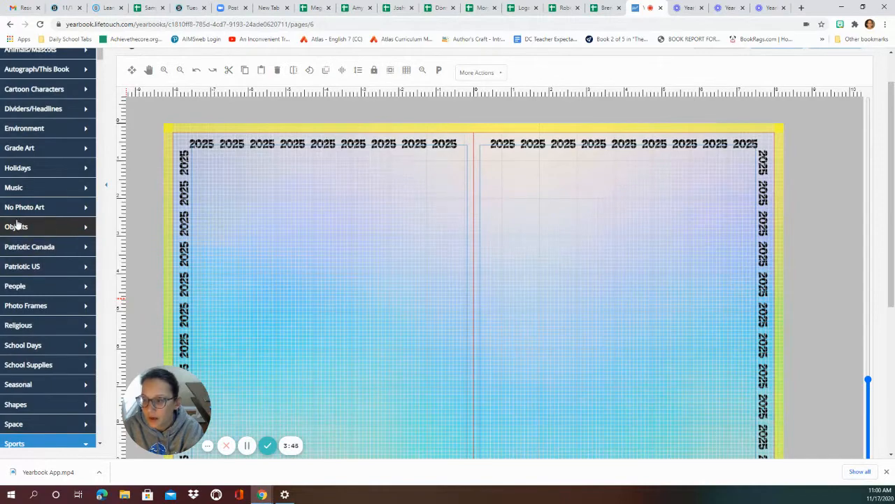
left_click(17, 225)
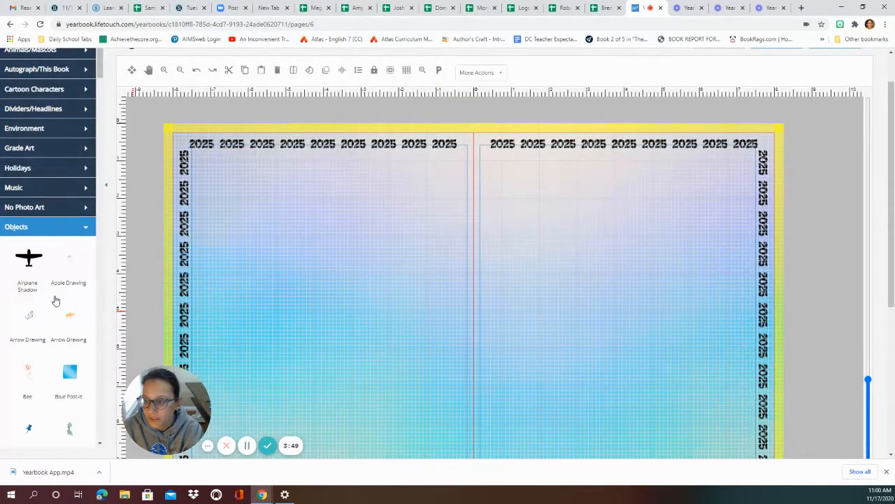
scroll(56, 301, "down", 1)
scroll(53, 306, "down", 1)
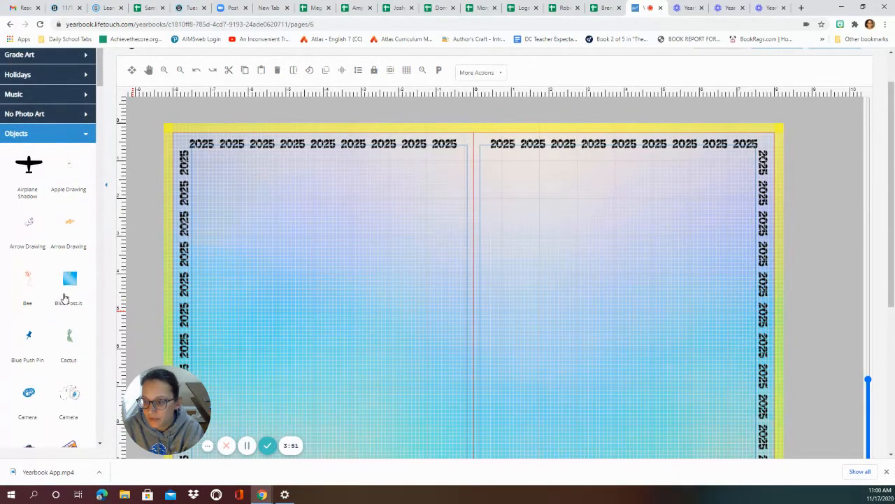
left_click_drag(163, 269, 256, 240)
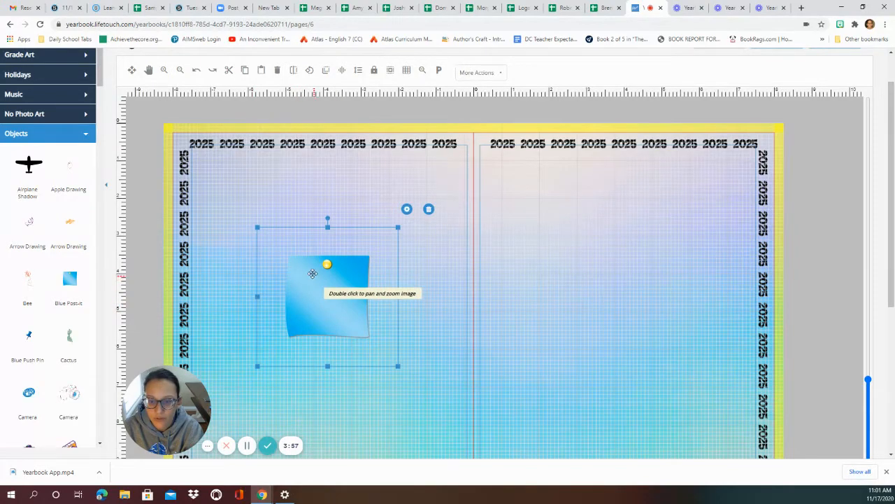
- Move the Blue Post-it to the upper outer corner area of the left page, and delete it from there
left_click_drag(308, 278, 231, 198)
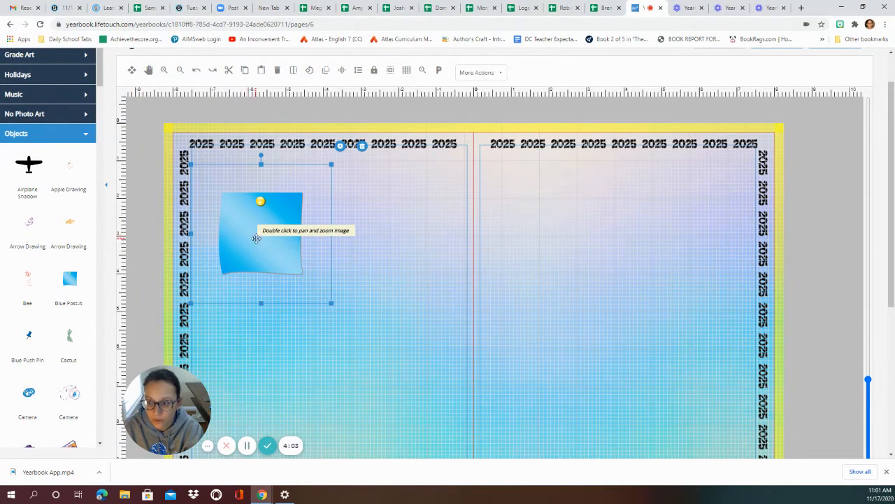
left_click(361, 146)
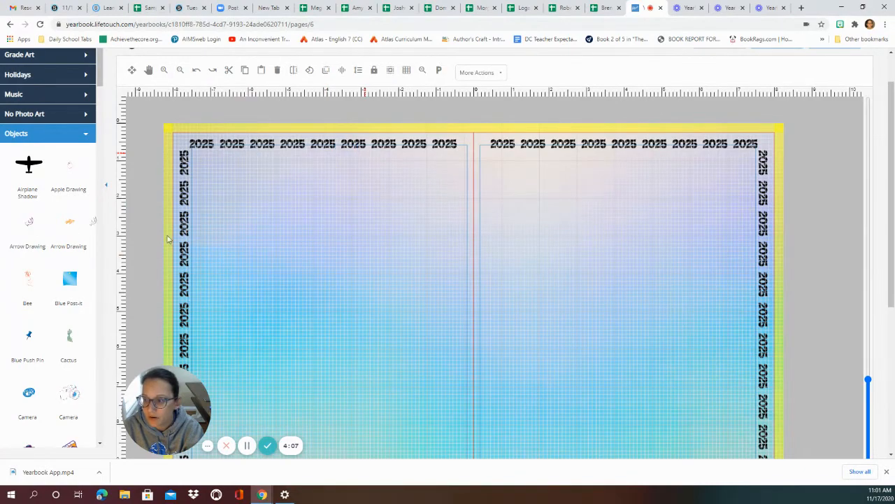
- Place the purple curved Arrow Drawing and the Camera Orange art from the Objects embellishments on the left page
left_click_drag(167, 239, 290, 245)
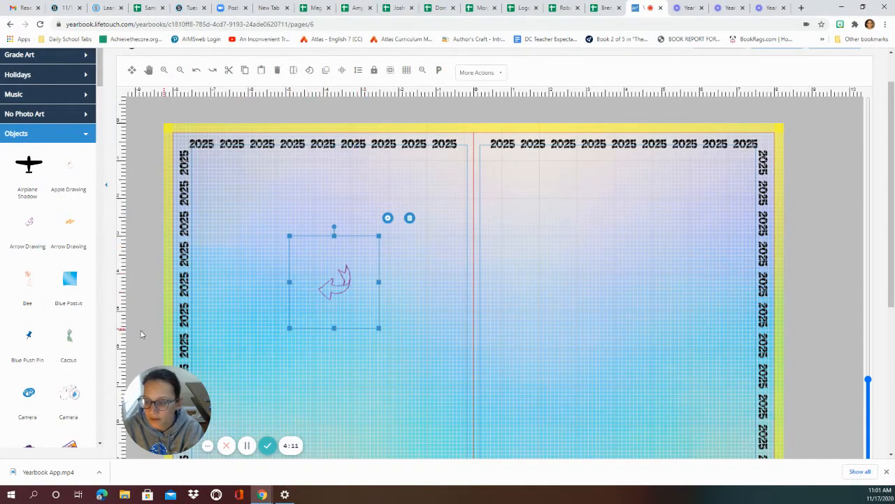
scroll(66, 327, "down", 2)
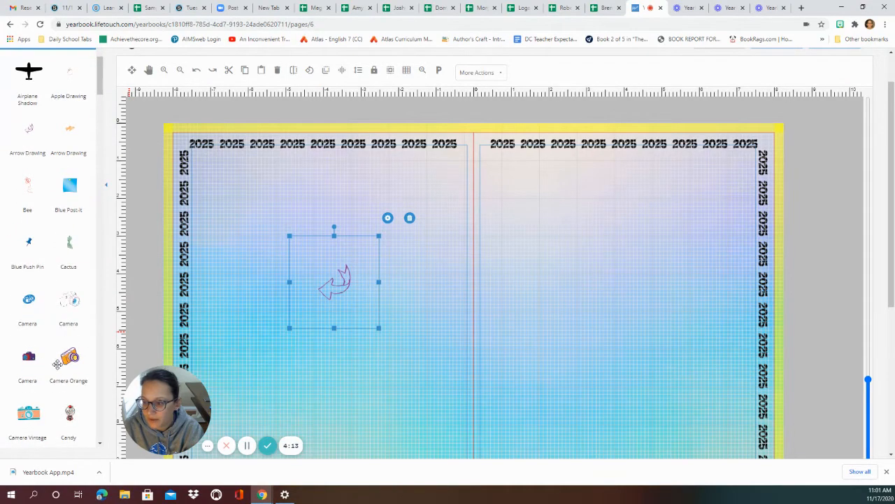
scroll(58, 363, "down", 1)
scroll(55, 374, "down", 1)
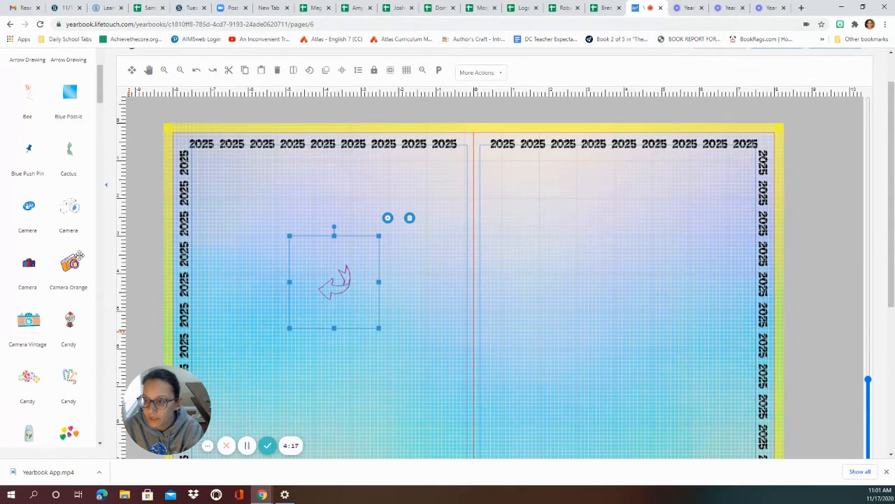
left_click_drag(78, 259, 227, 203)
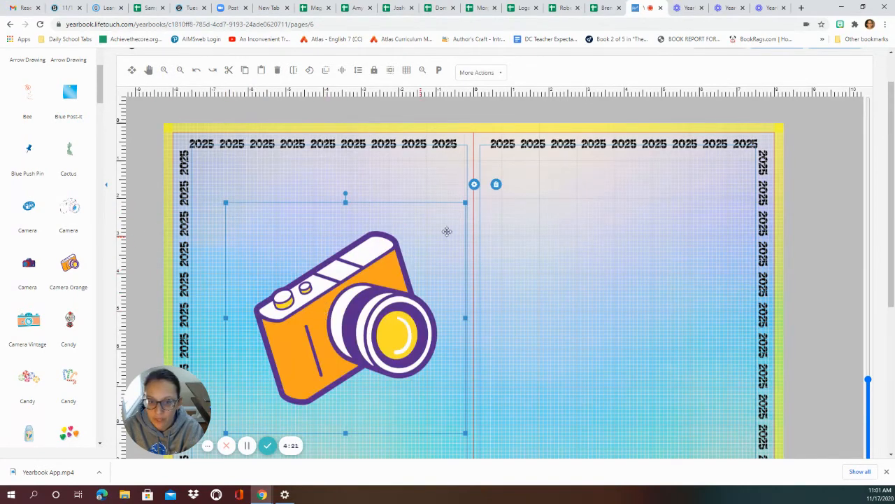
- Delete the orange camera and place the Computer art from the Objects embellishments just below the arrow on the left page
left_click(495, 186)
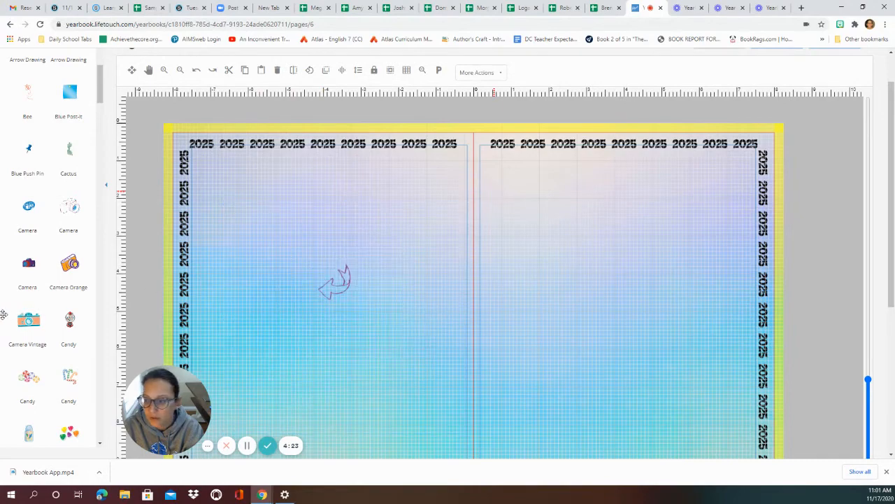
scroll(10, 324, "down", 3)
scroll(14, 329, "down", 3)
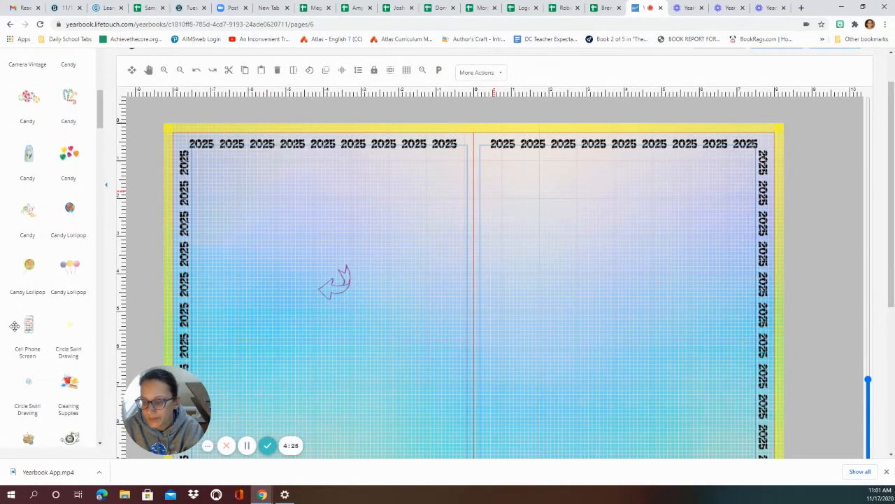
scroll(26, 340, "down", 2)
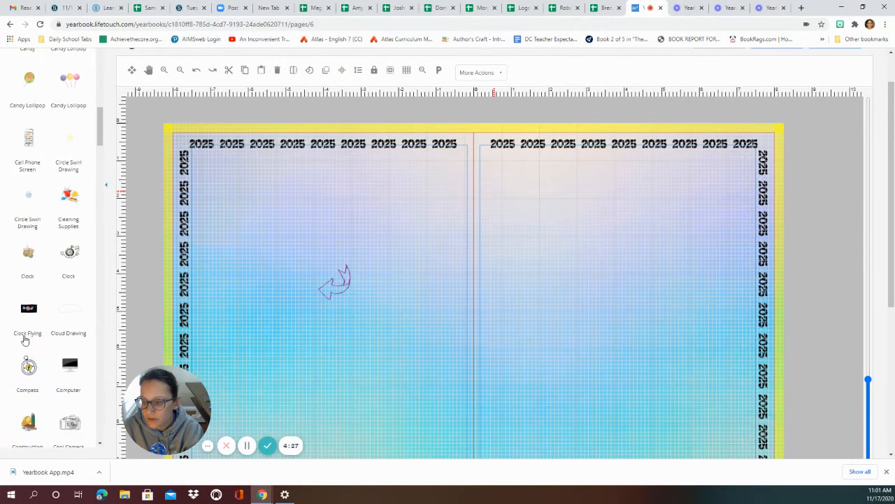
scroll(26, 328, "up", 6)
scroll(27, 322, "down", 5)
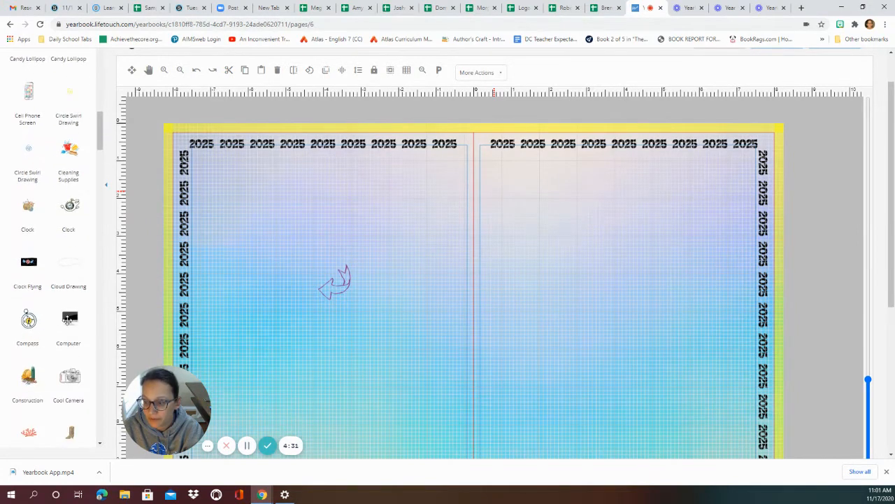
left_click_drag(69, 317, 243, 280)
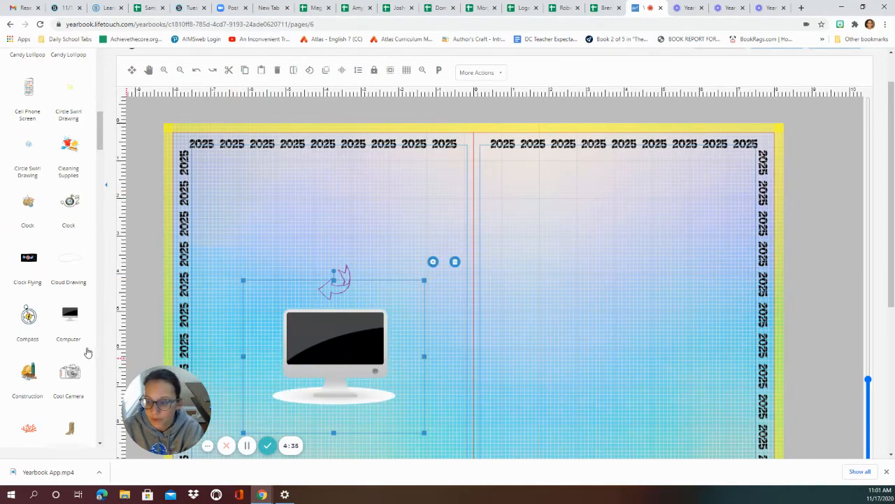
- Browse the remaining Objects art and the list of other embellishment categories
scroll(83, 352, "down", 3)
scroll(82, 355, "down", 8)
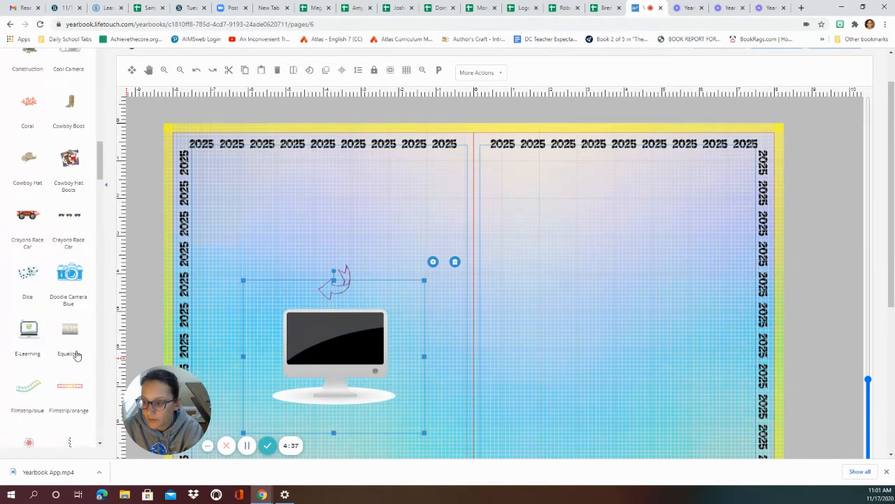
scroll(75, 355, "down", 5)
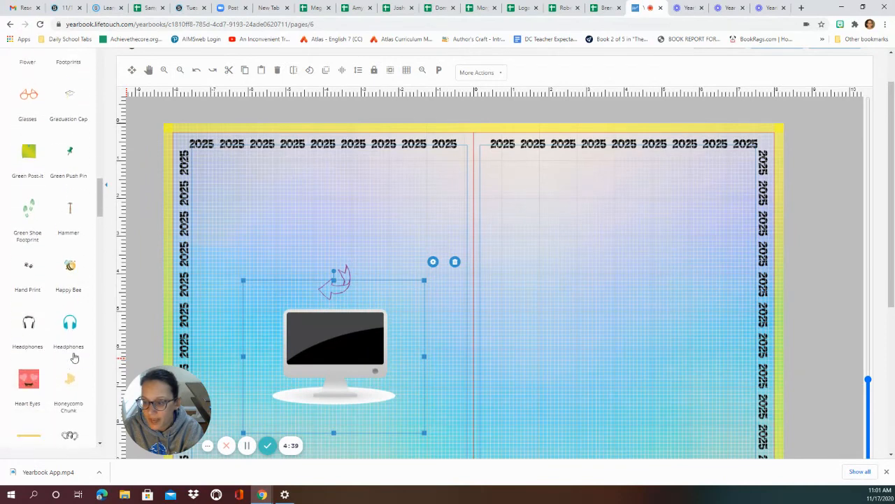
scroll(73, 355, "down", 1)
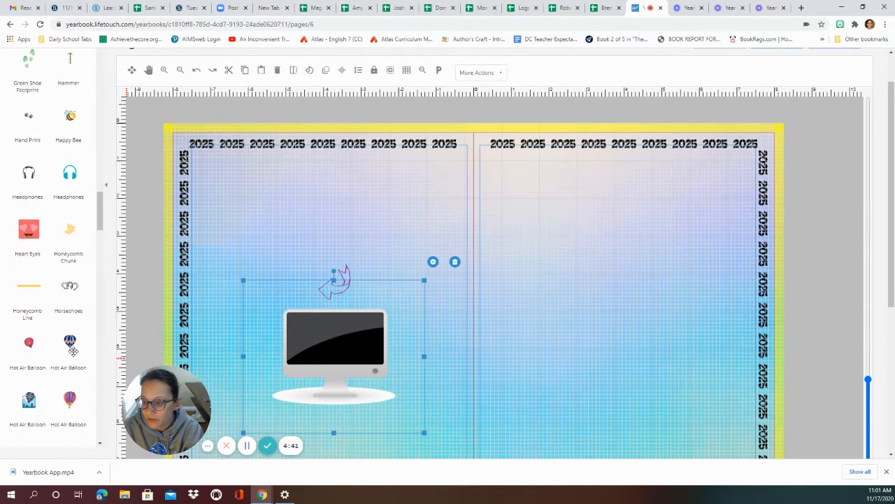
scroll(73, 349, "up", 2)
left_click_drag(96, 217, 111, 79)
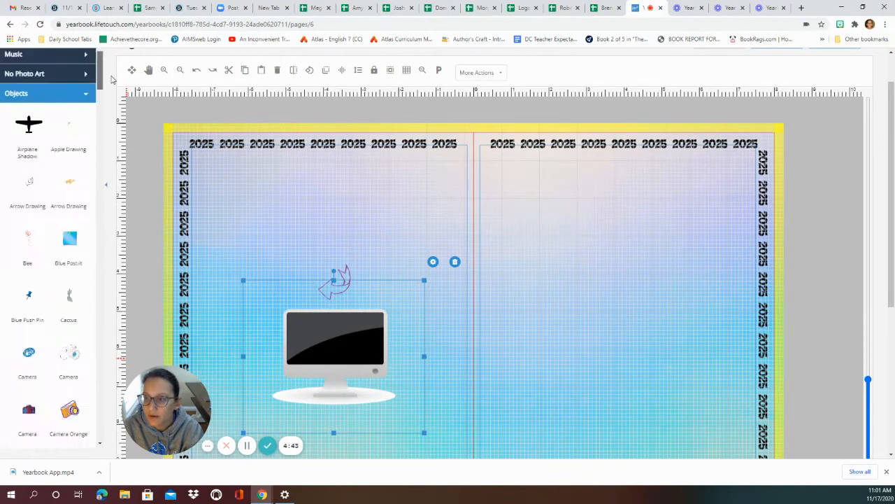
scroll(7, 126, "up", 3)
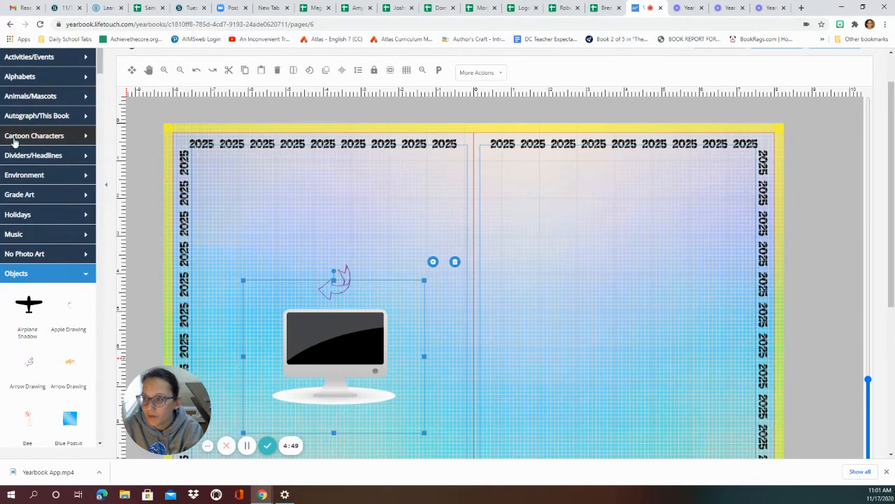
scroll(28, 251, "down", 4)
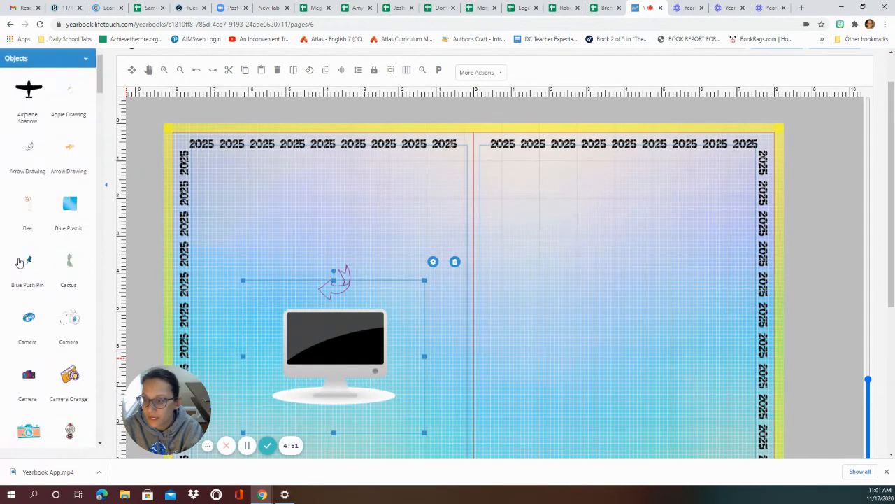
- Delete the computer and the arrow drawing to clear the left page
left_click(454, 262)
left_click(332, 287)
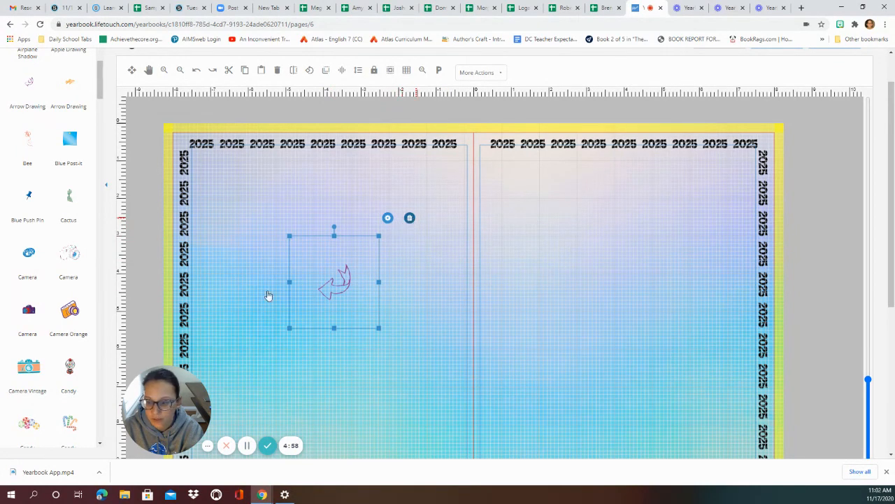
key("Delete")
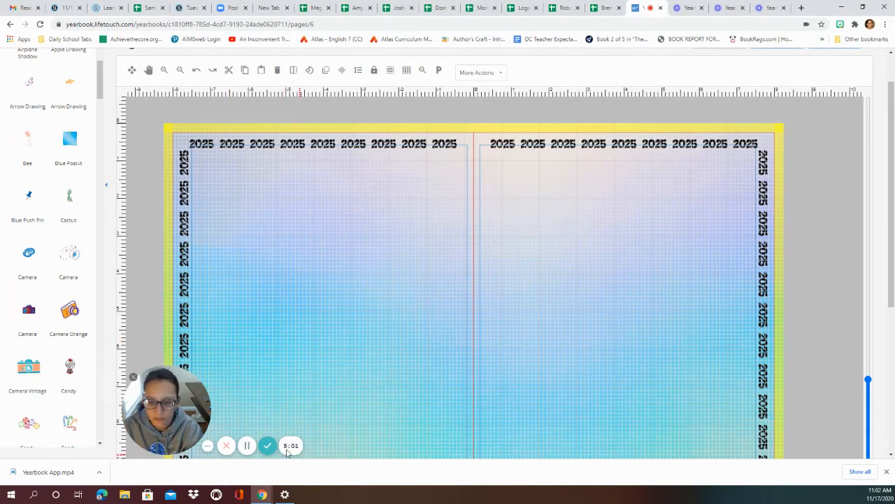